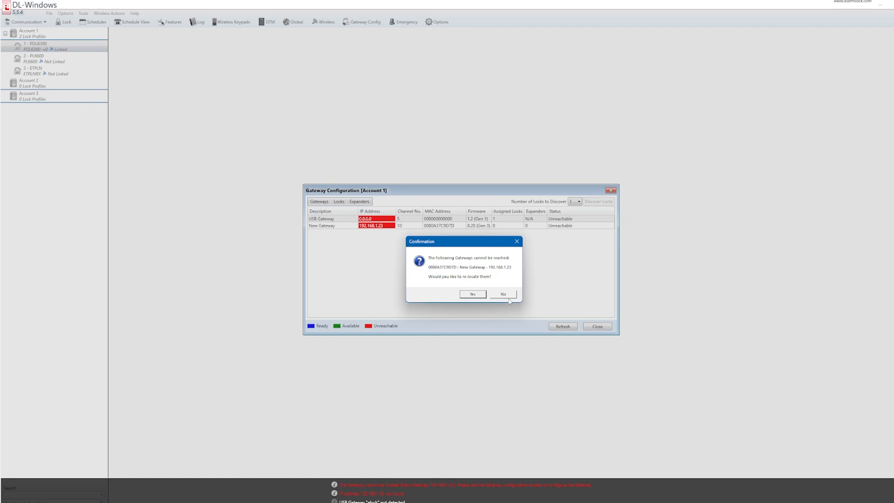
- Refresh the gateways, decline re-locating them twice, and close Gateway Configuration
{"action": "left_click", "coordinate": [503, 294]}
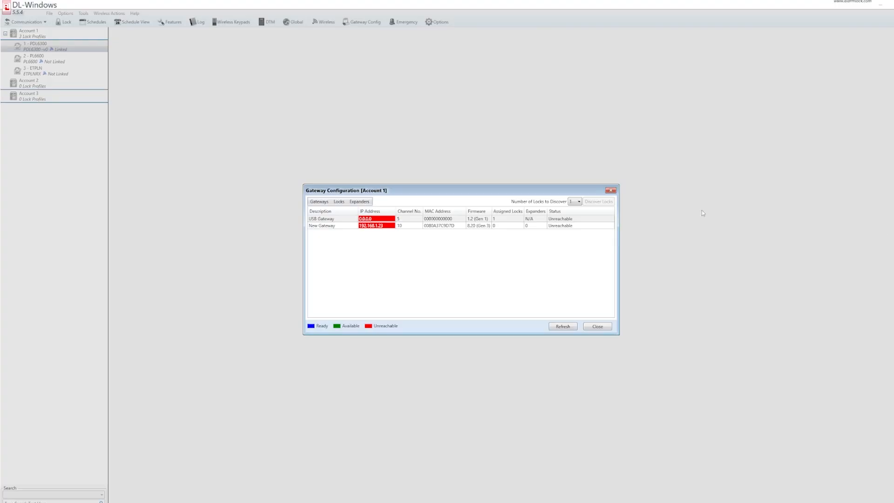
{"action": "left_click", "coordinate": [559, 326]}
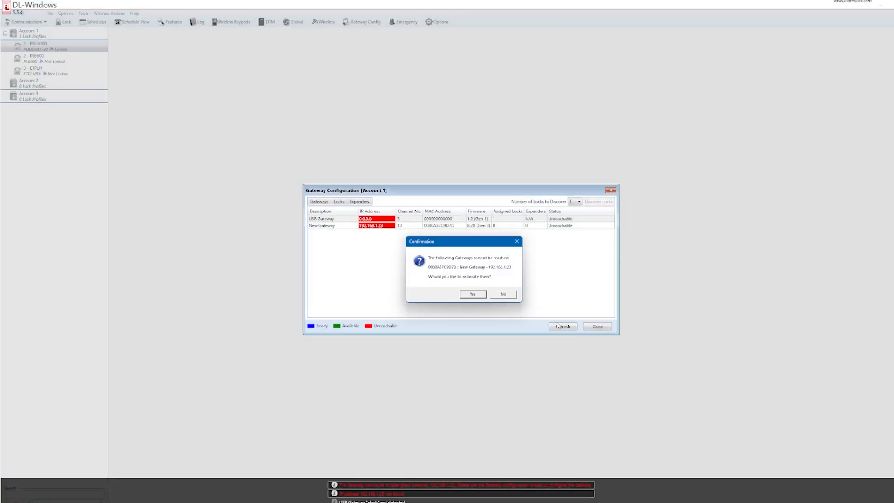
{"action": "left_click", "coordinate": [515, 296]}
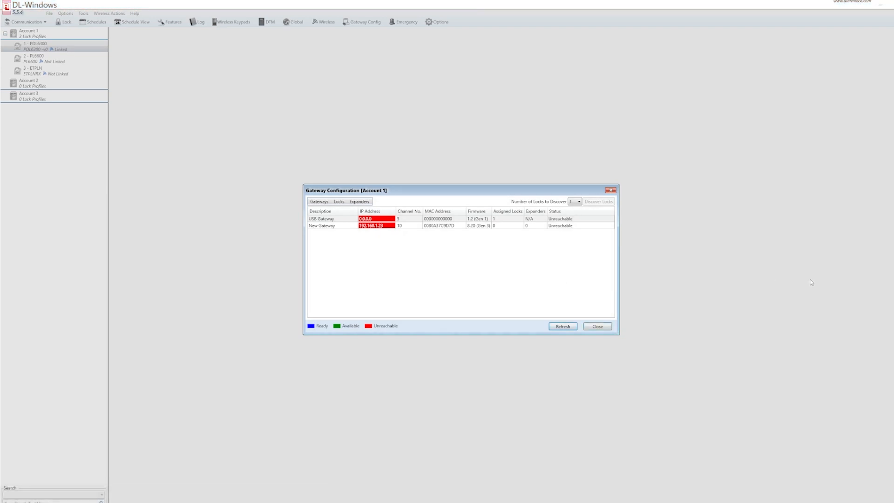
{"action": "left_click", "coordinate": [612, 191]}
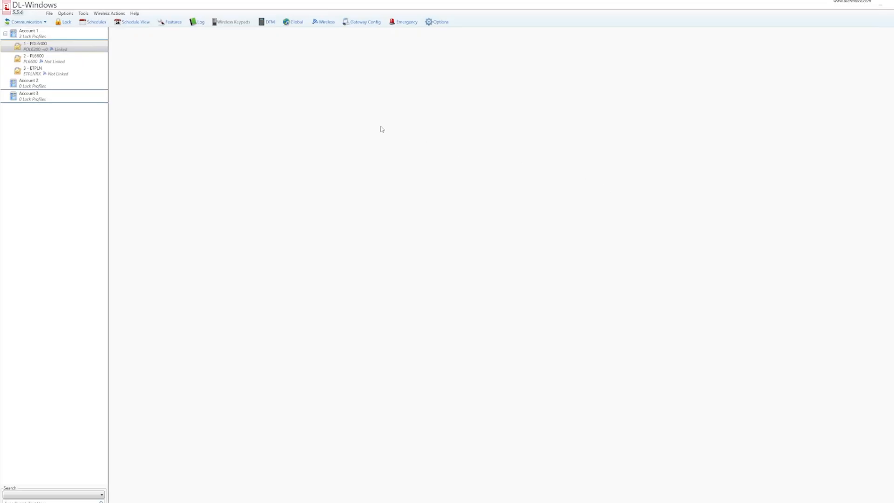
- Select Microsoft Hyper-V Network Adapter #2 for gateway discovery, then reopen Gateway Configuration without re-locating
{"action": "left_click", "coordinate": [84, 14]}
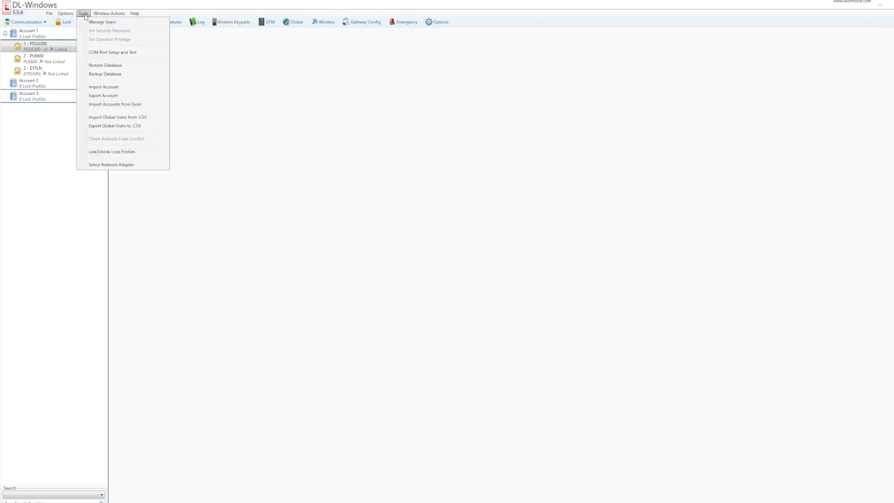
{"action": "left_click", "coordinate": [107, 164]}
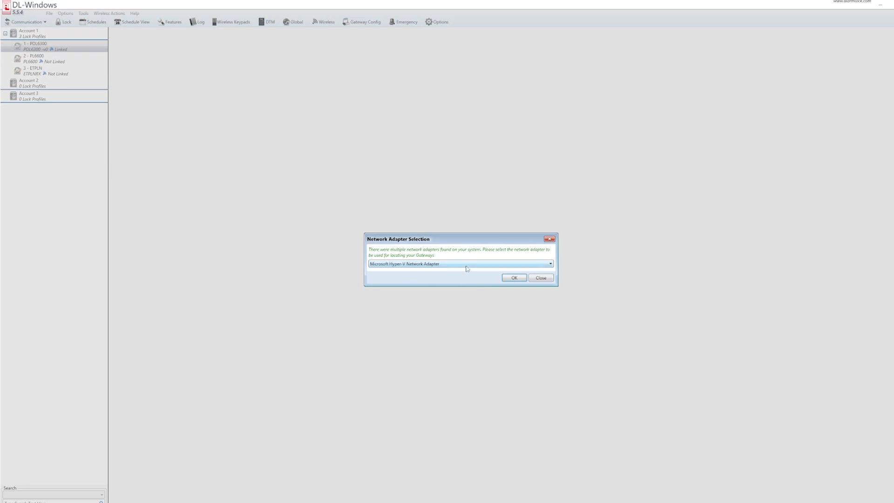
{"action": "left_click", "coordinate": [467, 264]}
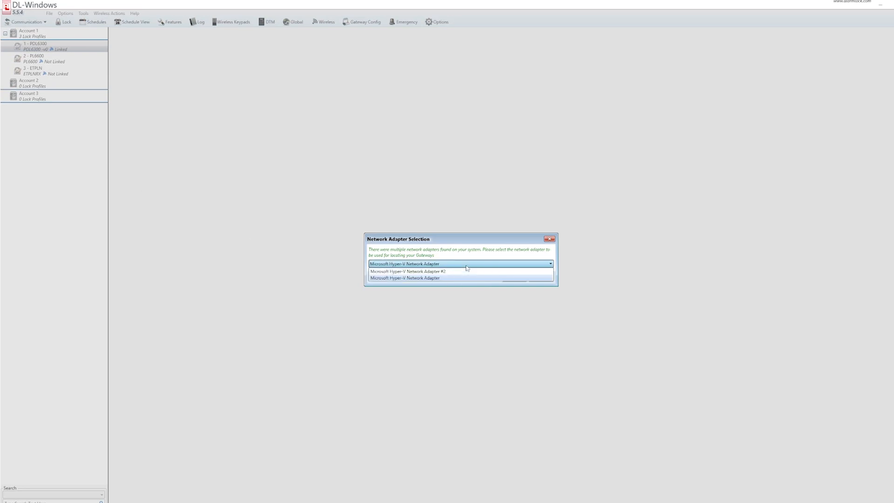
{"action": "left_click", "coordinate": [431, 272]}
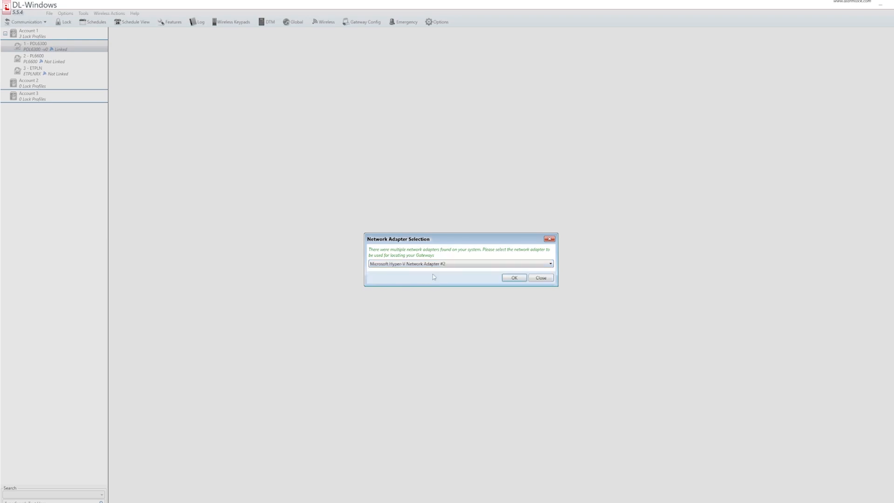
{"action": "left_click", "coordinate": [514, 278]}
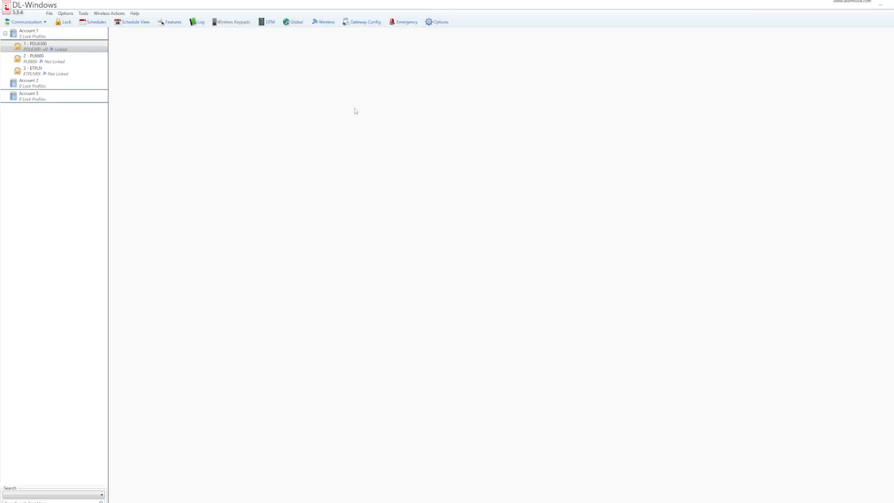
{"action": "left_click", "coordinate": [353, 23]}
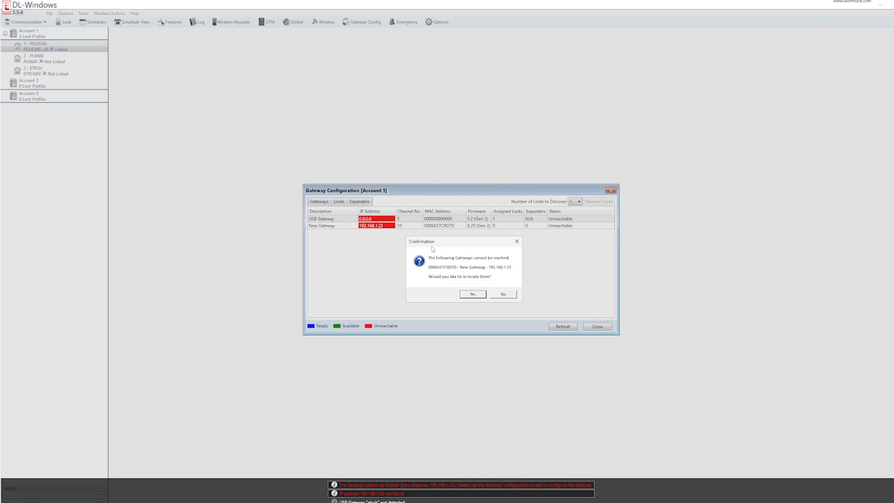
{"action": "left_click", "coordinate": [503, 294]}
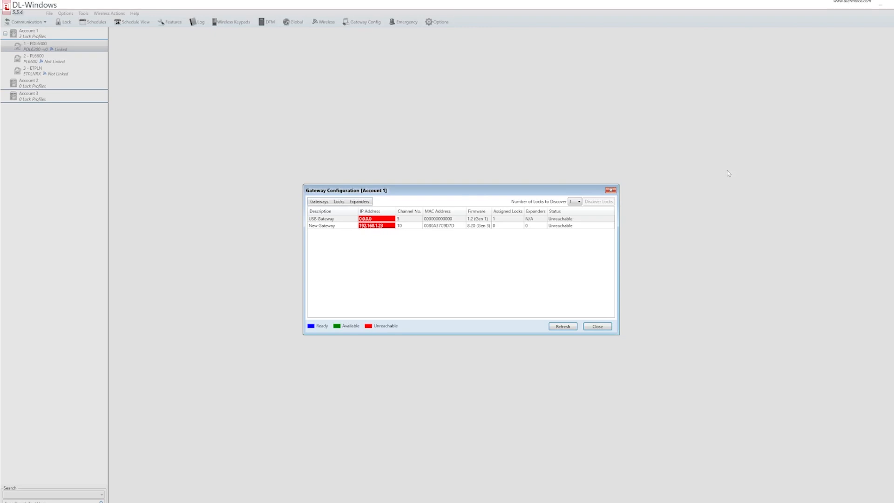
- Open a PowerShell terminal, move it lower, and run ping 192.168.1.23
{"action": "key", "text": "super"}
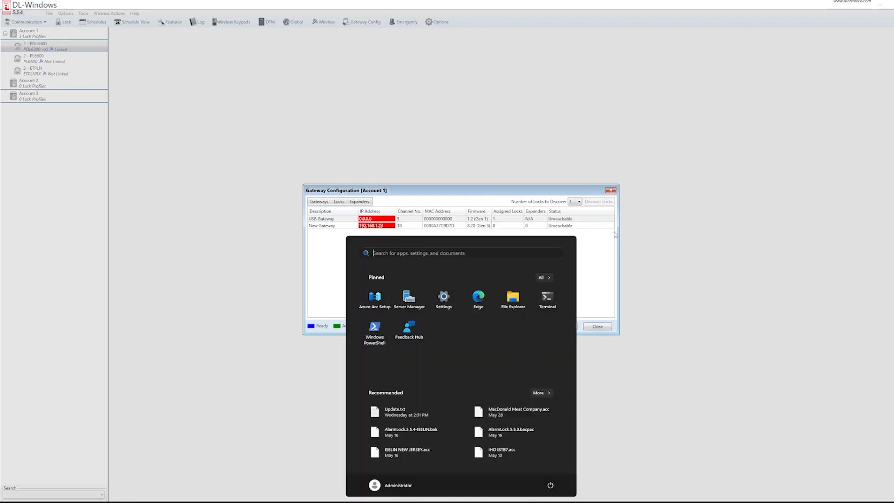
{"action": "left_click", "coordinate": [551, 304]}
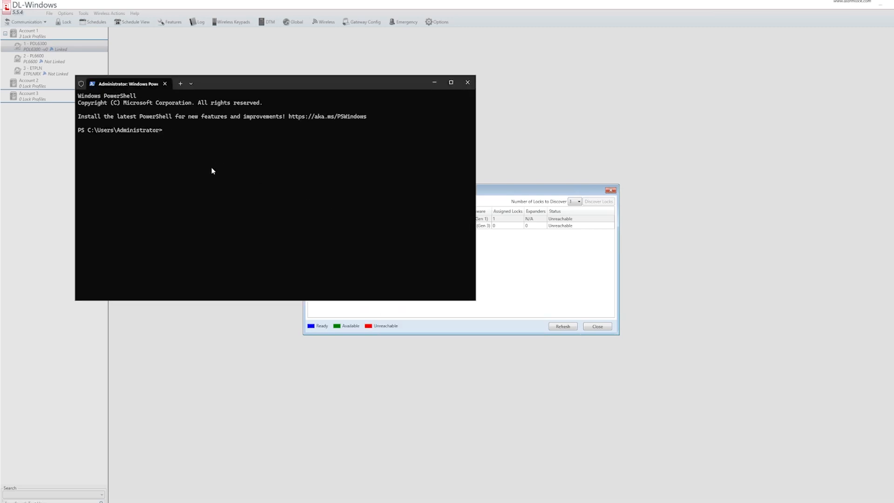
{"action": "left_click_drag", "start_coordinate": [314, 87], "coordinate": [447, 265]}
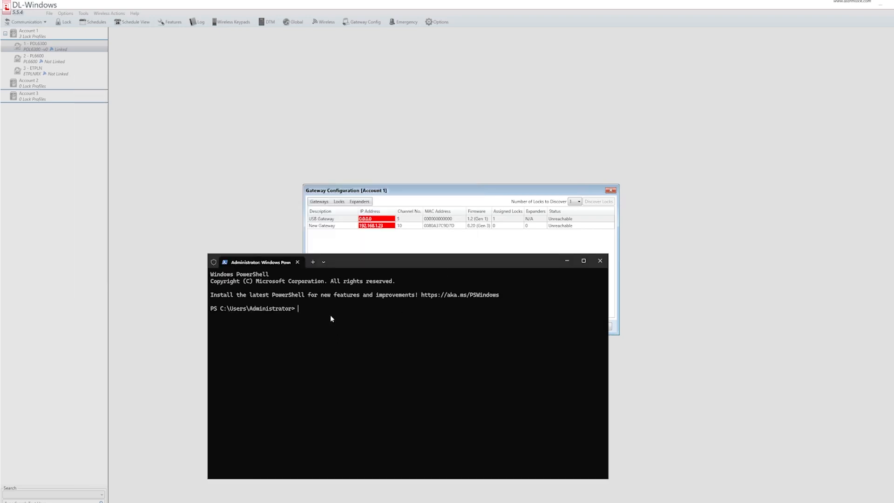
{"action": "type", "text": "ping 192.168.1.23"}
{"action": "key", "text": "Return"}
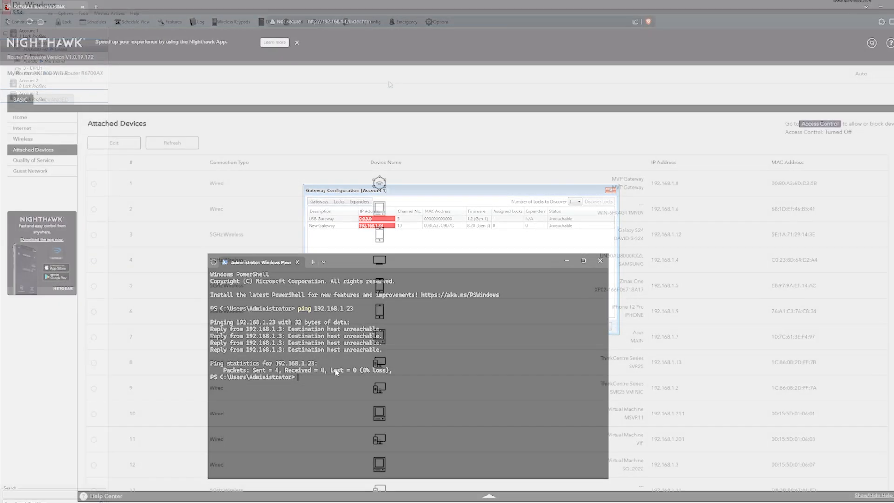
- Scroll Attached Devices to the Lantronix row and select IP 192.168.1.11 and MAC 00:80:A3:7C:9D:7D
{"action": "scroll", "coordinate": [582, 293], "scroll_direction": "down", "scroll_amount": 3}
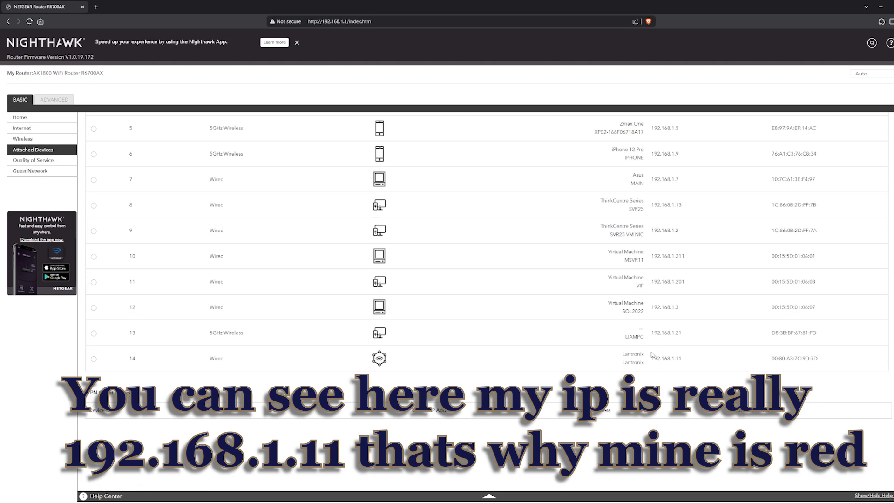
{"action": "left_click_drag", "start_coordinate": [690, 358], "coordinate": [652, 359]}
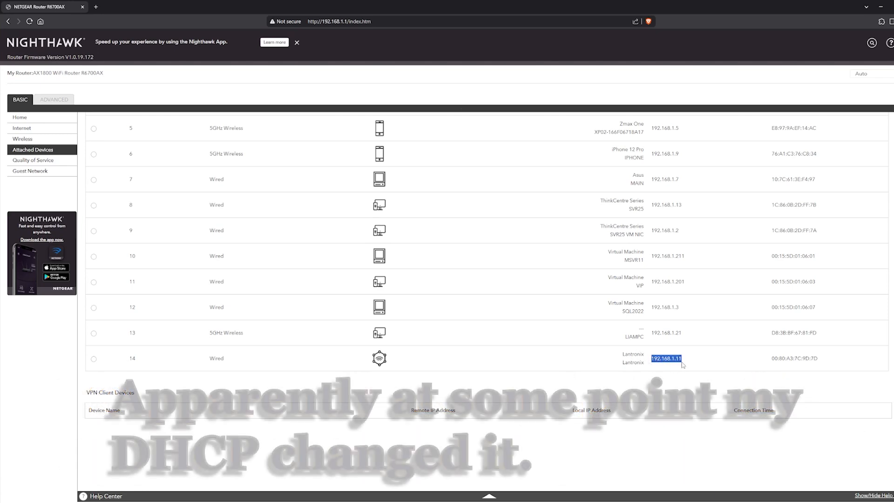
{"action": "left_click_drag", "start_coordinate": [822, 359], "coordinate": [767, 365]}
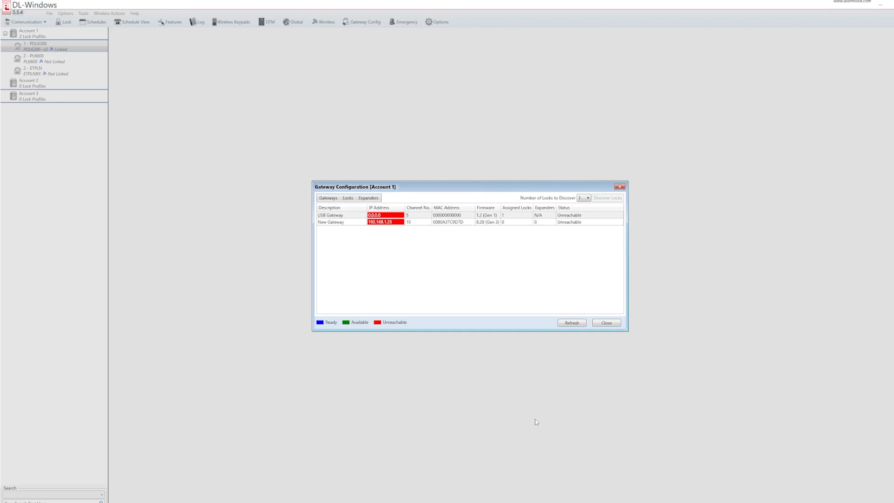
- Run ipconfig /all in a new PowerShell window and select the IPv4 Address line (192.168.1.3)
{"action": "key", "text": "super"}
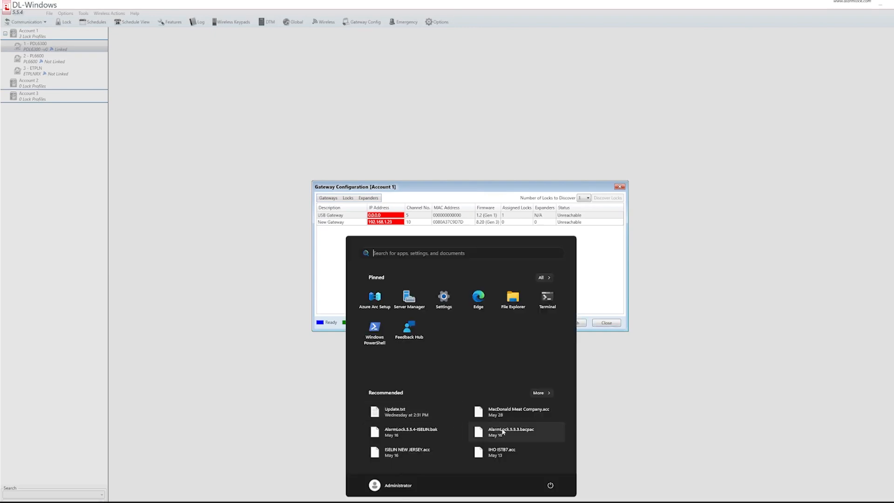
{"action": "left_click", "coordinate": [555, 295]}
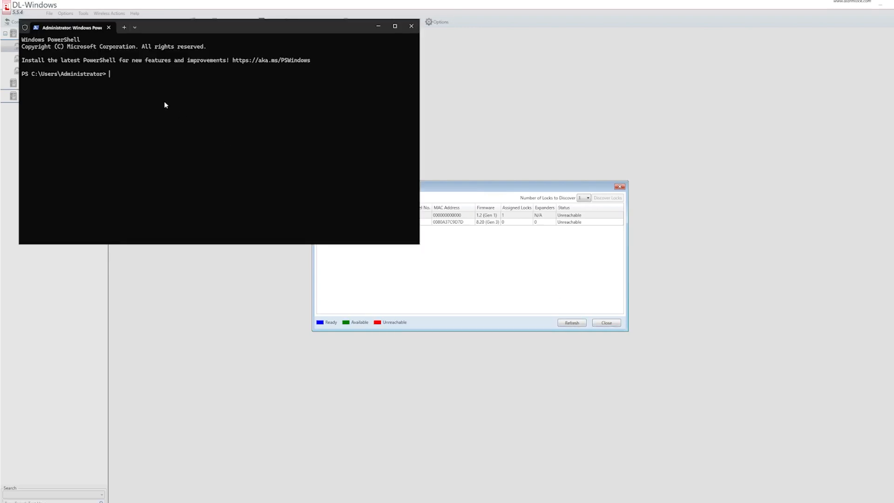
{"action": "type", "text": "ipconfig /all"}
{"action": "key", "text": "Return"}
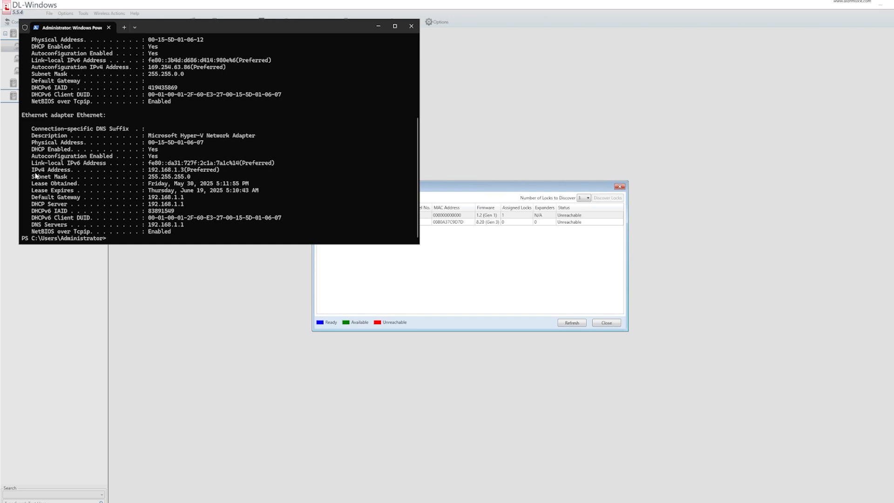
{"action": "left_click_drag", "start_coordinate": [29, 169], "coordinate": [224, 172]}
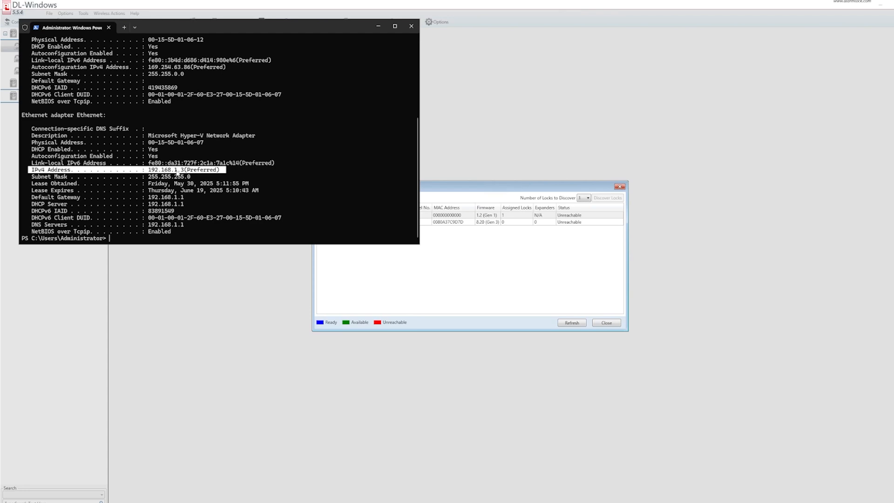
- Bring the Nighthawk router admin page back and move it aside to reveal PowerShell
{"action": "key", "text": "super"}
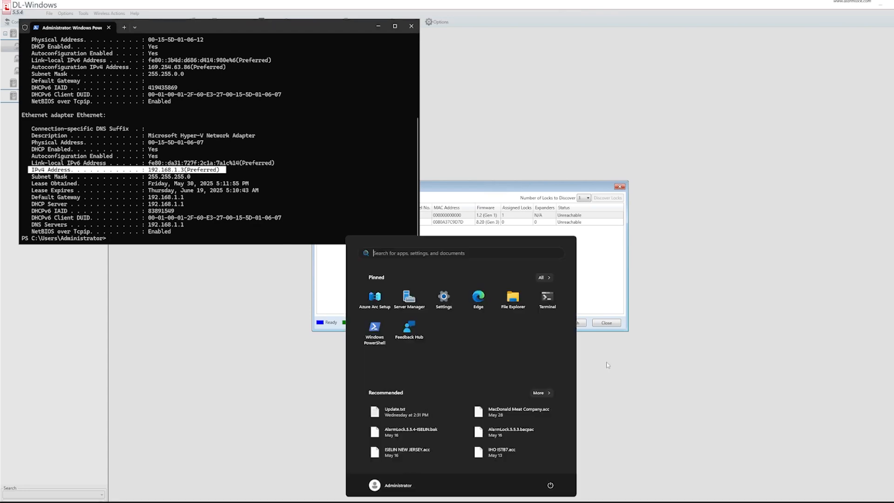
{"action": "mouse_move", "coordinate": [446, 502]}
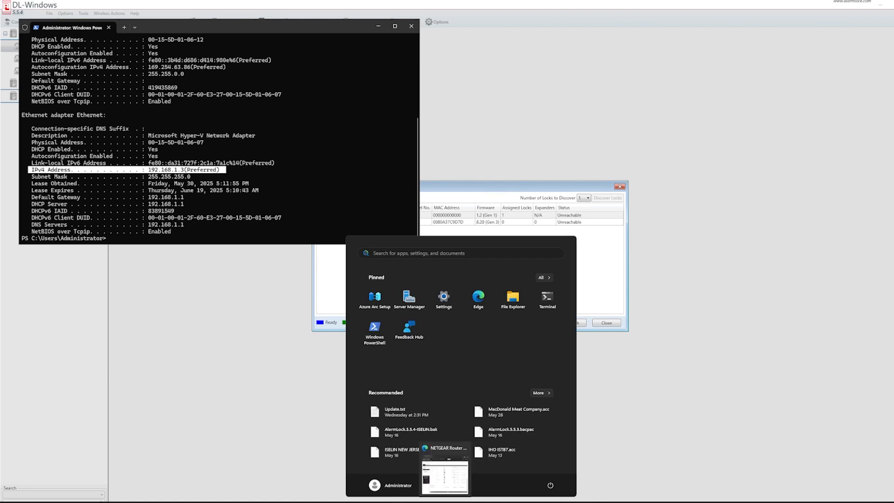
{"action": "left_click", "coordinate": [446, 475]}
{"action": "left_click_drag", "start_coordinate": [398, 32], "coordinate": [620, 58]}
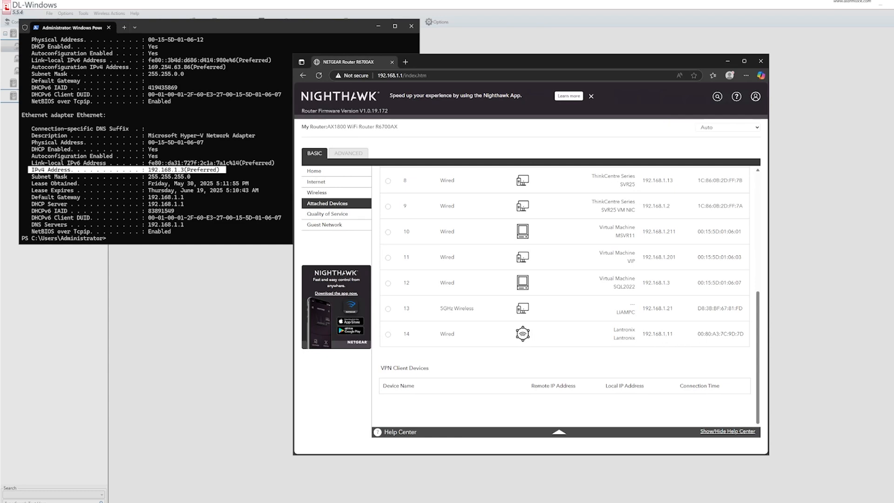
- Select the Lantronix MAC 00:80:A3:7C:9D:7D, then move Gateway Configuration to the upper right
{"action": "left_click_drag", "start_coordinate": [673, 334], "coordinate": [642, 336]}
{"action": "left_click", "coordinate": [672, 343]}
{"action": "left_click_drag", "start_coordinate": [747, 336], "coordinate": [691, 343]}
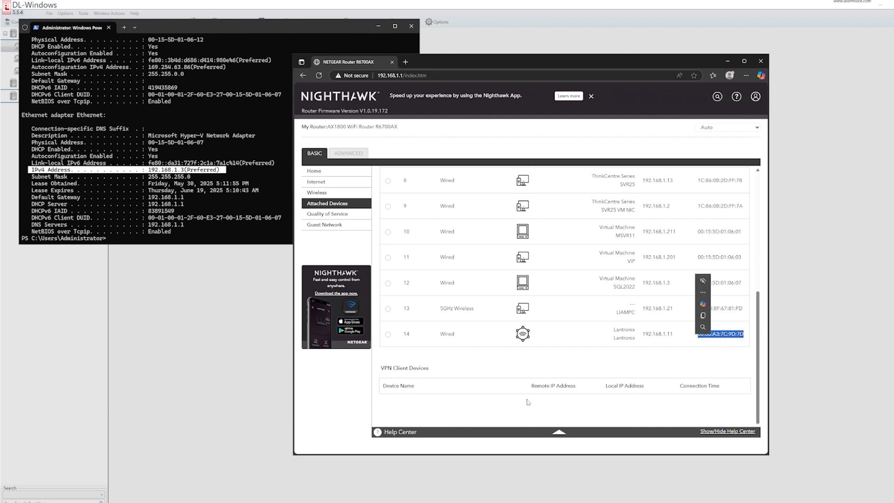
{"action": "left_click_drag", "start_coordinate": [588, 62], "coordinate": [418, 107]}
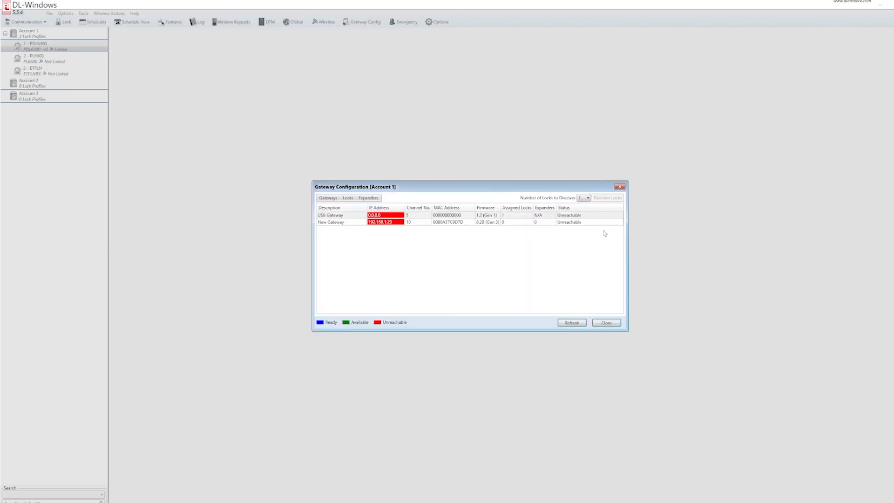
{"action": "left_click_drag", "start_coordinate": [584, 187], "coordinate": [836, 57]}
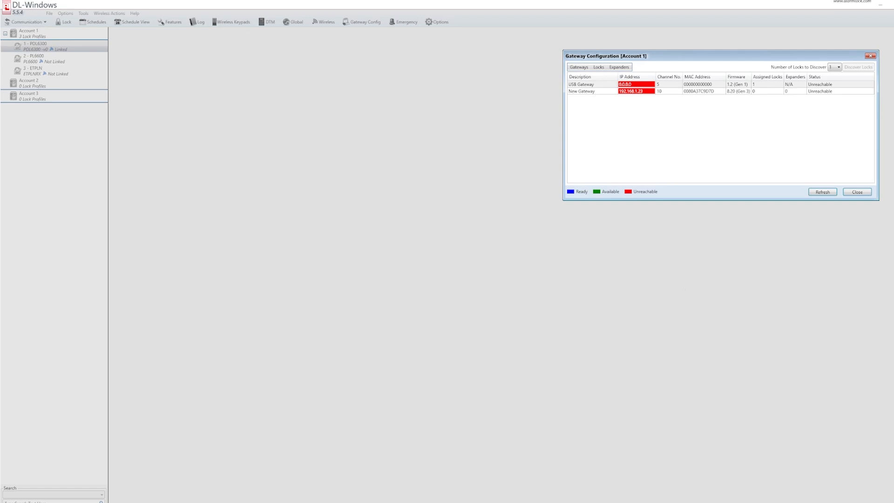
{"action": "left_click", "coordinate": [639, 92]}
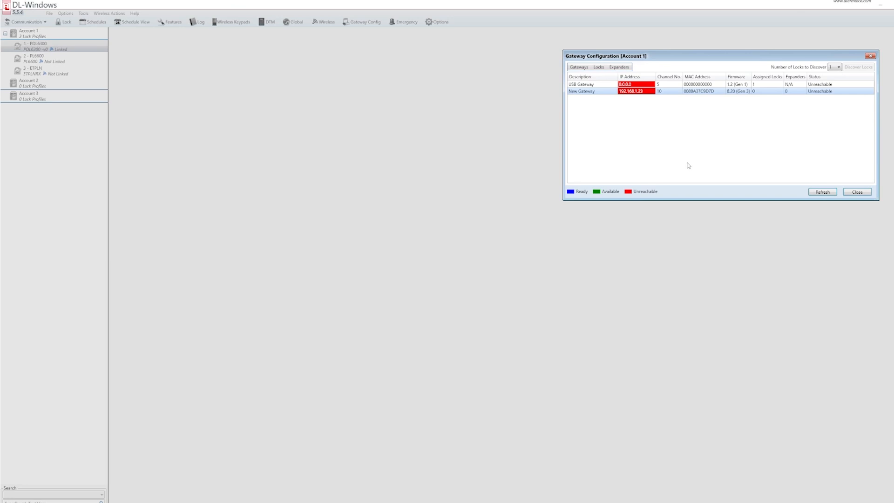
{"action": "key", "text": "super"}
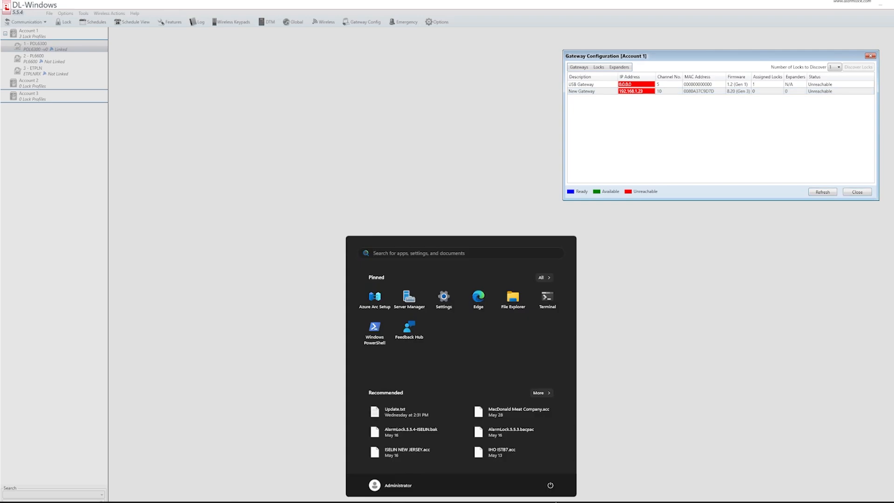
- In Edge, open the gateway's web page at 192.168.1.11
{"action": "left_click", "coordinate": [453, 502]}
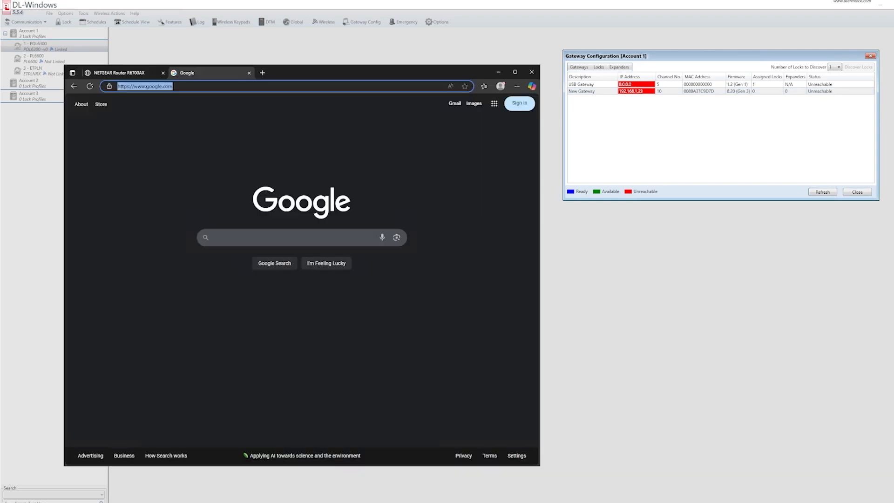
{"action": "type", "text": "192"}
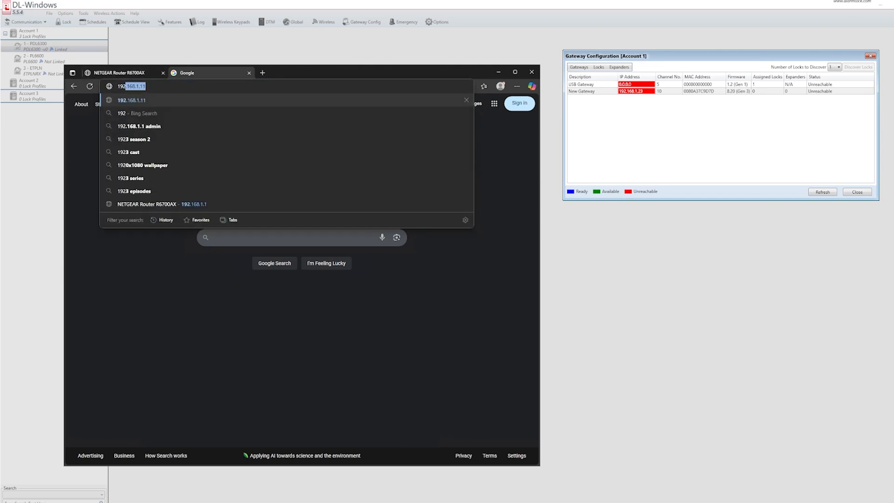
{"action": "key", "text": "Return"}
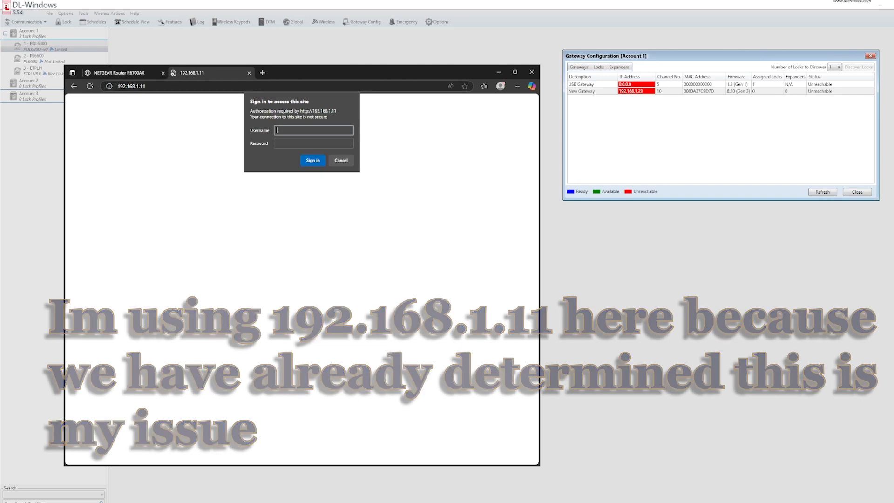
- Sign in with the gateway's username and password and save the login in Edge
{"action": "type", "text": "admin"}
{"action": "key", "text": "Tab"}
{"action": "type", "text": "Alarm"}
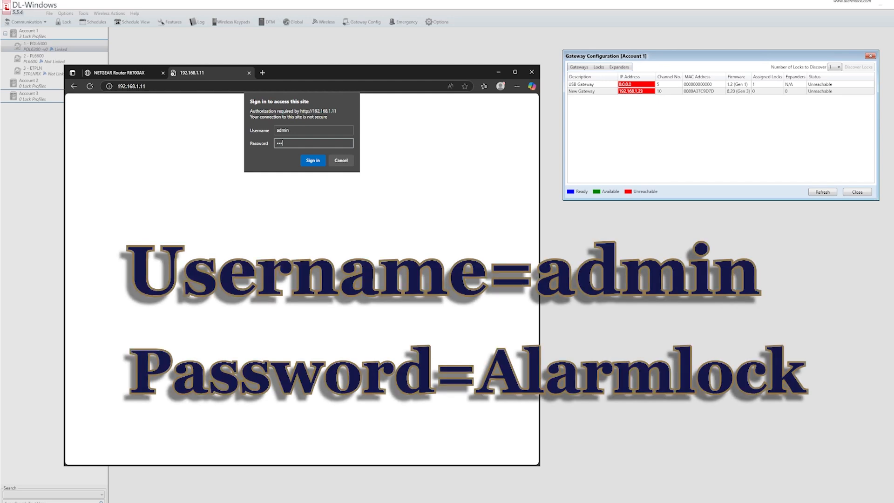
{"action": "type", "text": "lock"}
{"action": "left_click", "coordinate": [320, 160]}
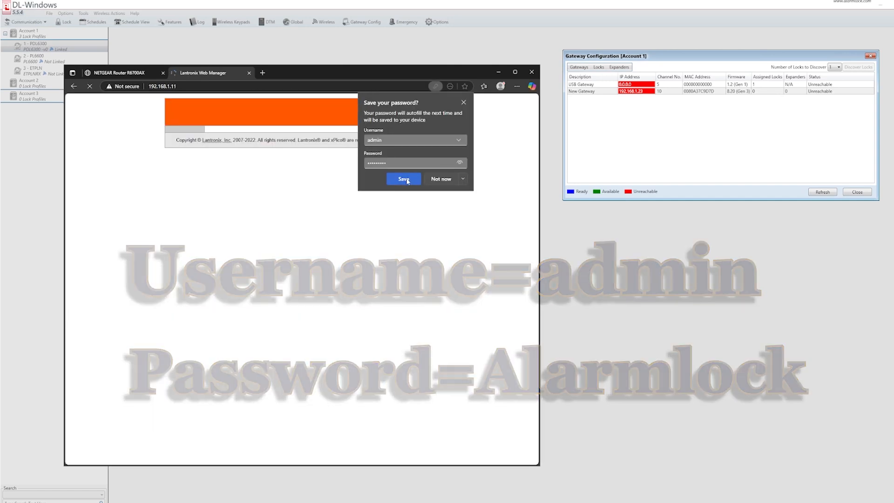
{"action": "left_click", "coordinate": [403, 178]}
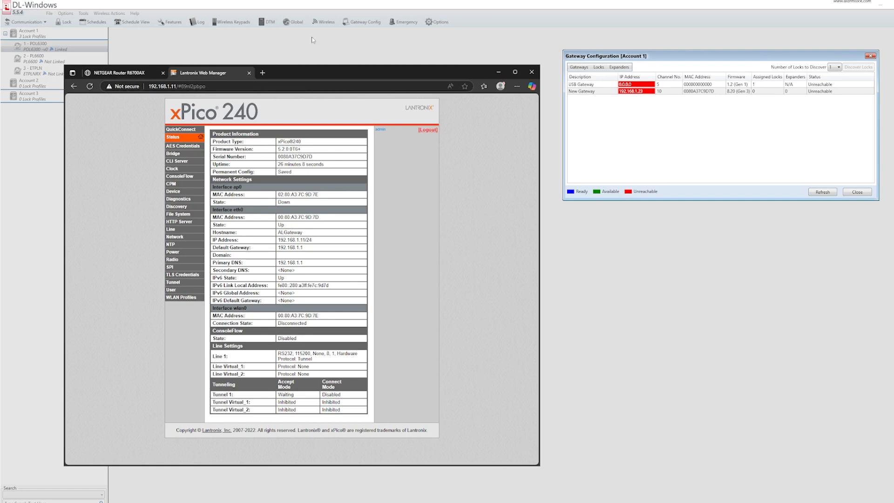
- Maximize Edge, zoom the page to 150%, and open the Network page showing ap0
{"action": "double_click", "coordinate": [359, 71]}
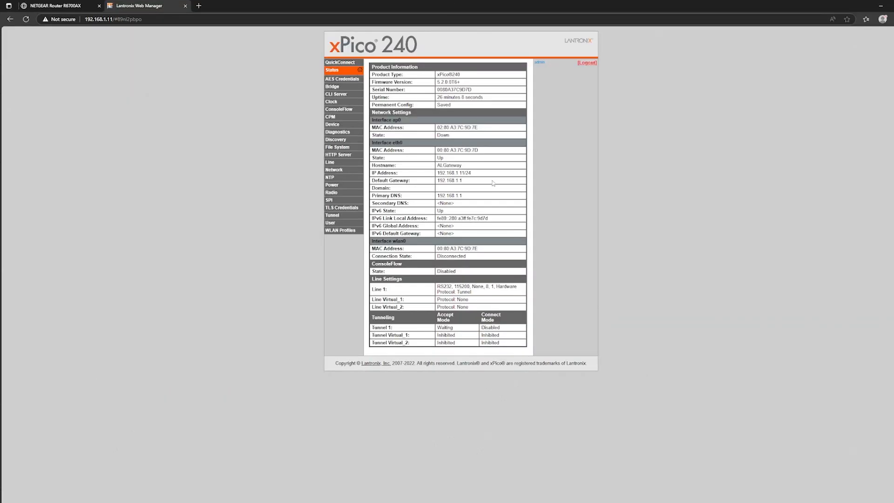
{"action": "key", "text": "ctrl+plus"}
{"action": "key", "text": "ctrl+plus"}
{"action": "key", "text": "ctrl+plus"}
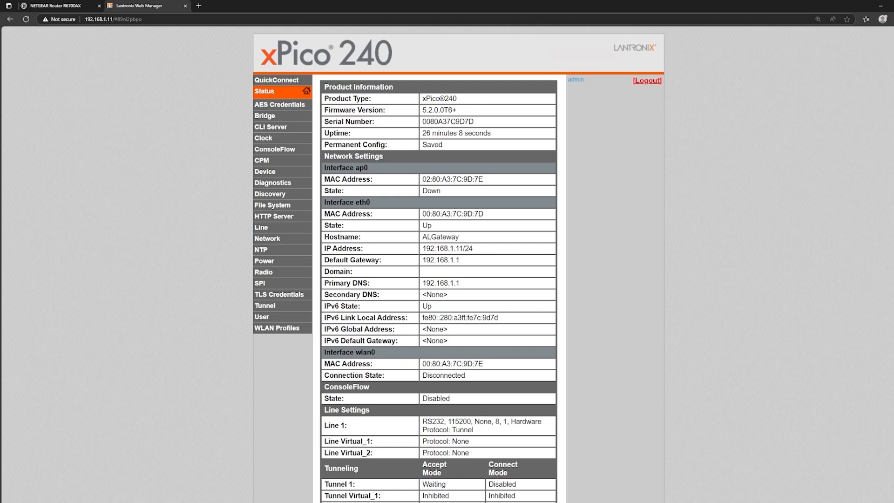
{"action": "left_click", "coordinate": [266, 240]}
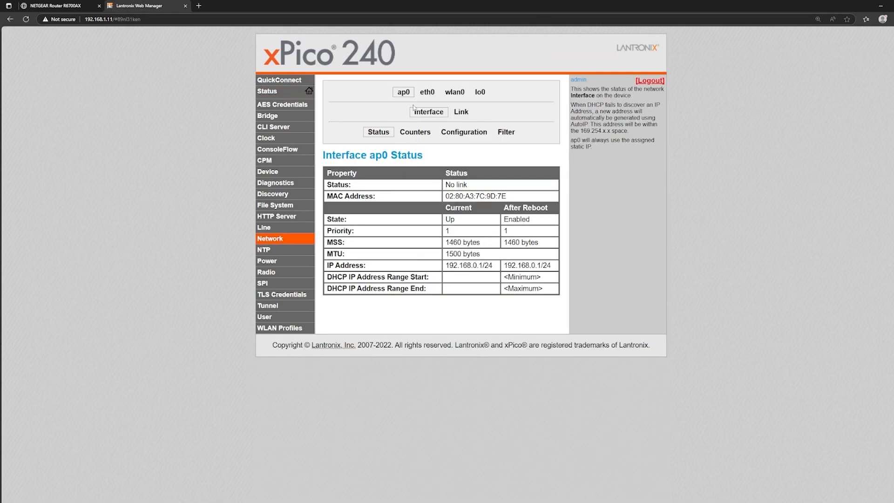
- Disable DHCP on eth0, set IP 192.168.1.23 with gateway and DNS 192.168.1.1, and submit
{"action": "left_click", "coordinate": [427, 92]}
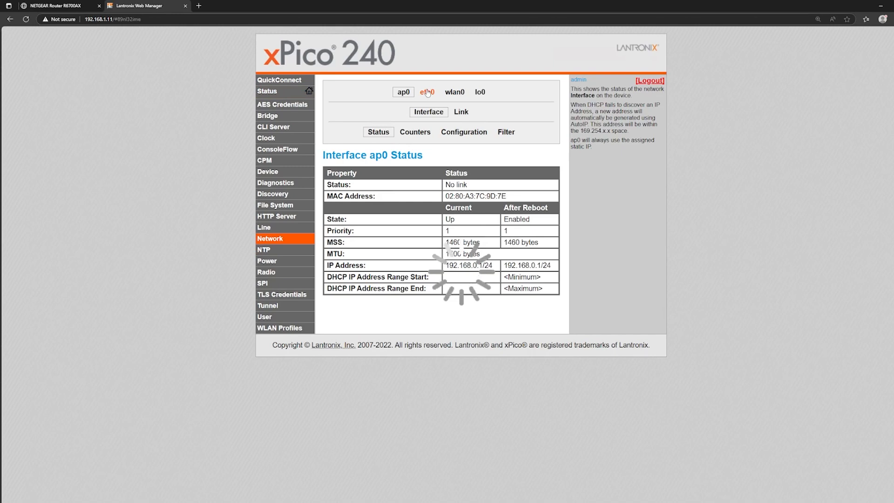
{"action": "left_click", "coordinate": [462, 132]}
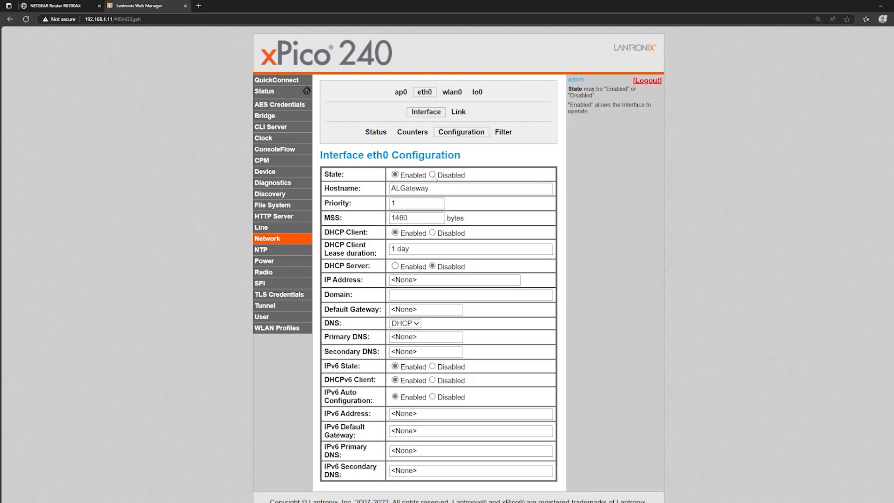
{"action": "left_click", "coordinate": [433, 233]}
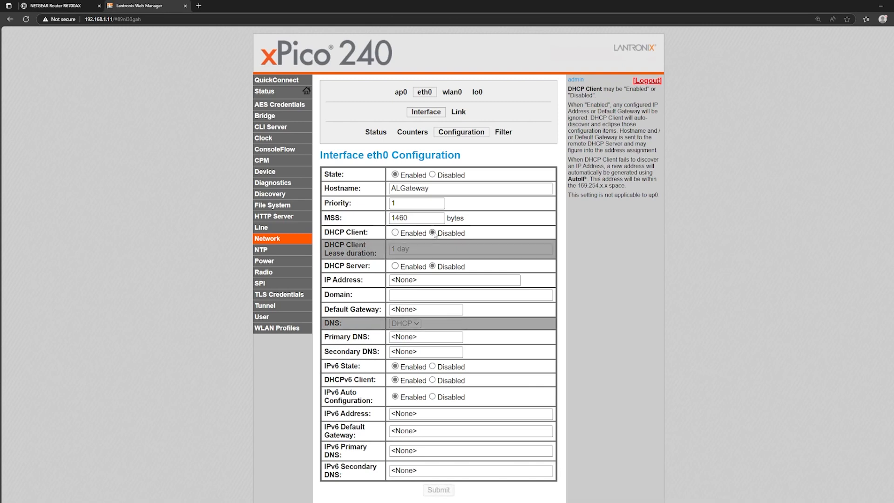
{"action": "key", "text": "Tab"}
{"action": "key", "text": "Tab"}
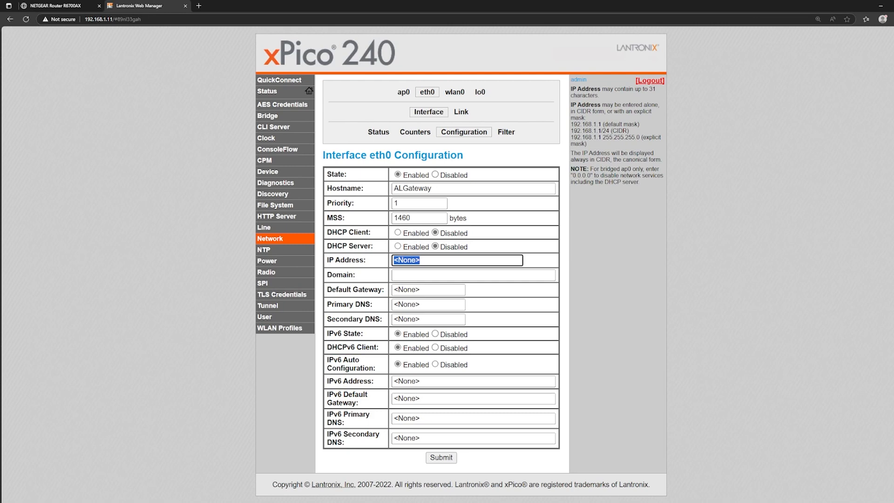
{"action": "type", "text": "192.168.1.23"}
{"action": "key", "text": "Tab"}
{"action": "key", "text": "Tab"}
{"action": "type", "text": "192.168"}
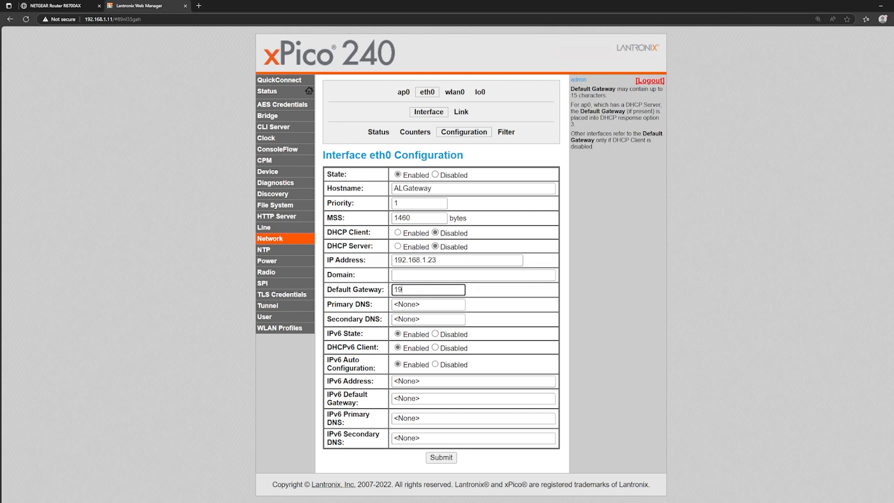
{"action": "type", "text": ".1.1"}
{"action": "key", "text": "Tab"}
{"action": "type", "text": "192.16"}
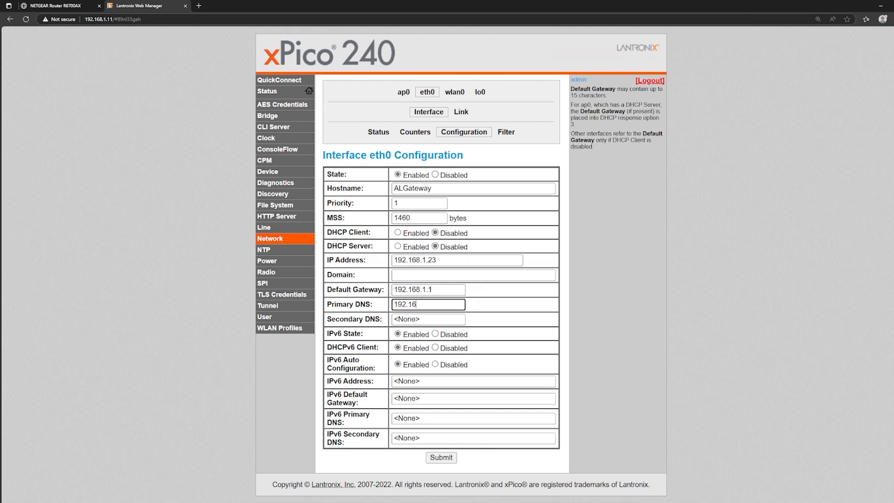
{"action": "type", "text": "8.1.1"}
{"action": "left_click", "coordinate": [441, 457]}
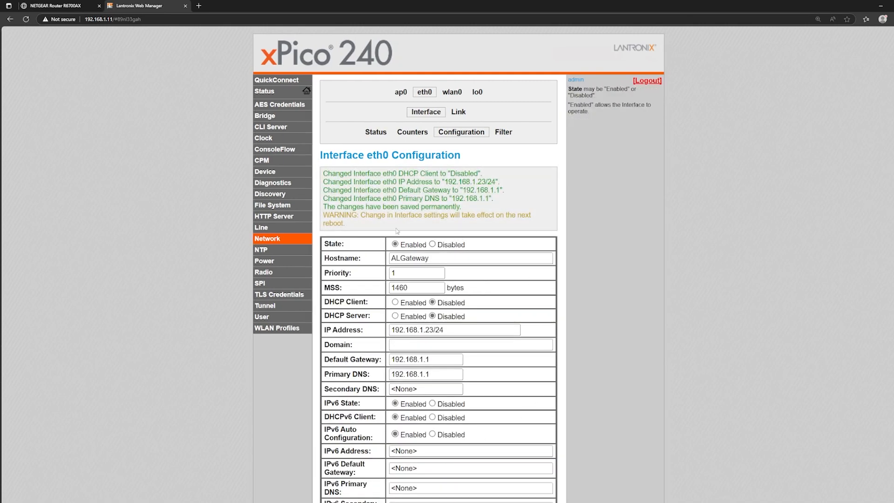
- Highlight the reboot warning and browse to the gateway's new address 192.168.1.23
{"action": "triple_click", "coordinate": [344, 224]}
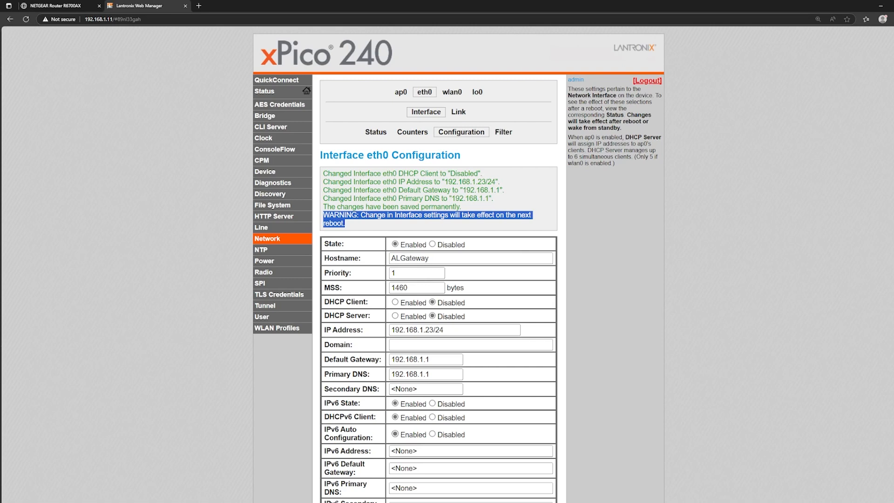
{"action": "key", "text": "ctrl+l"}
{"action": "type", "text": "192.168."}
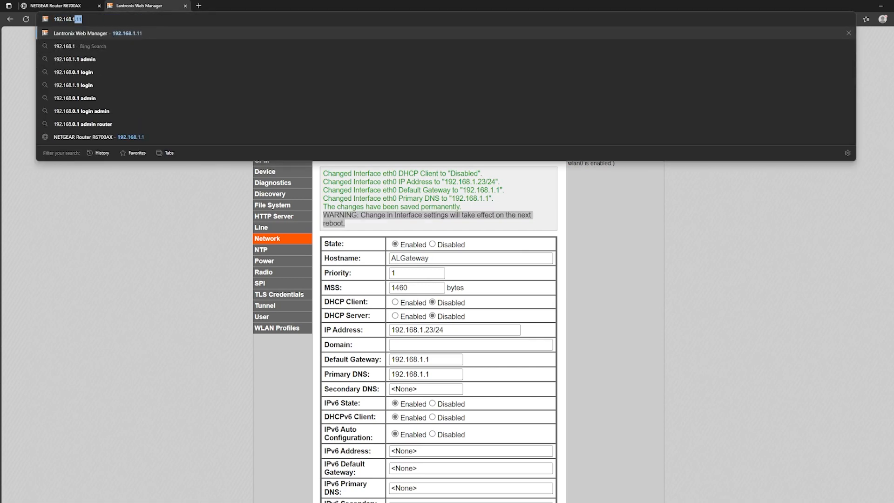
{"action": "type", "text": "1.23"}
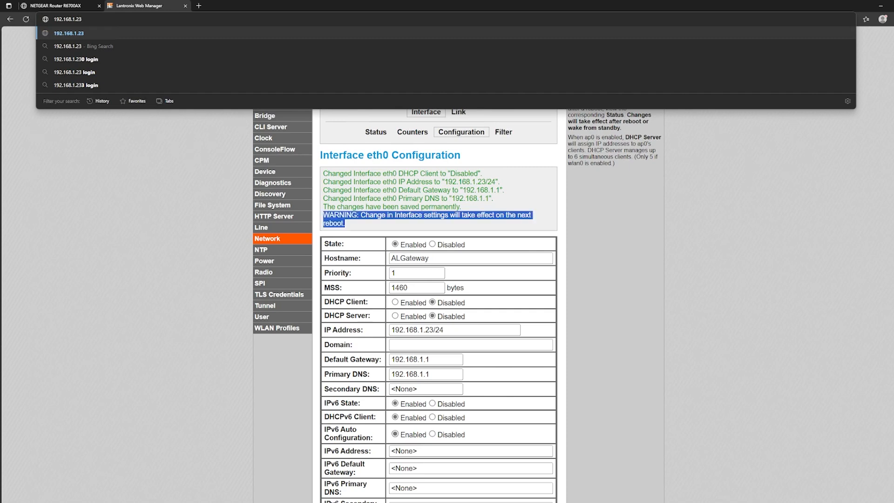
{"action": "key", "text": "Return"}
- Sign in with the gateway's username and password, retrying once, and save the login
{"action": "type", "text": "admin"}
{"action": "key", "text": "Tab"}
{"action": "type", "text": "password"}
{"action": "key", "text": "Return"}
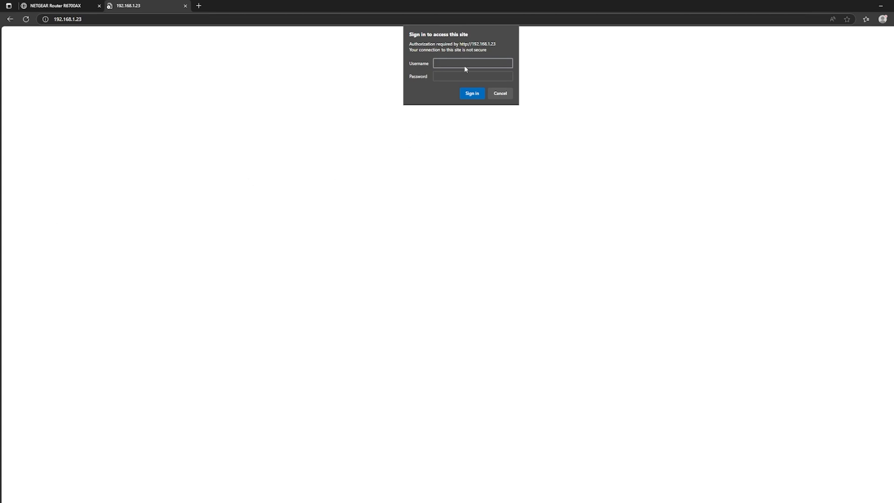
{"action": "type", "text": "admin"}
{"action": "key", "text": "Tab"}
{"action": "type", "text": "PASSWORD"}
{"action": "key", "text": "Return"}
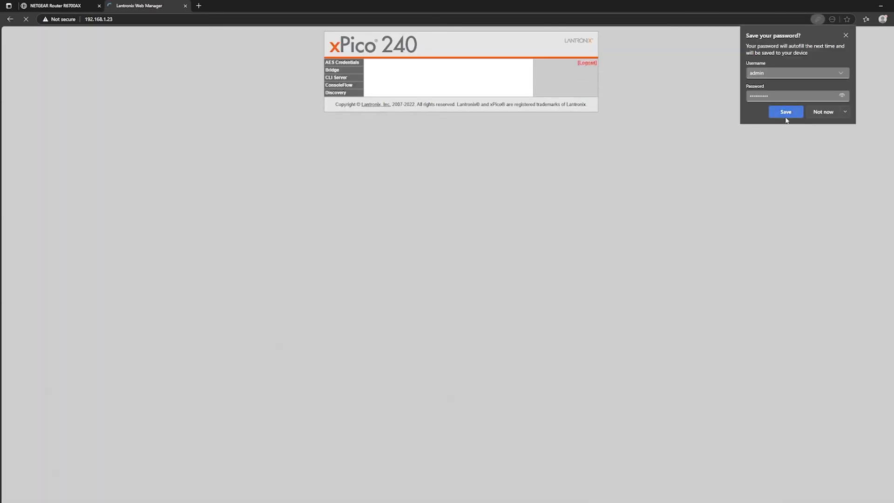
{"action": "left_click", "coordinate": [786, 115]}
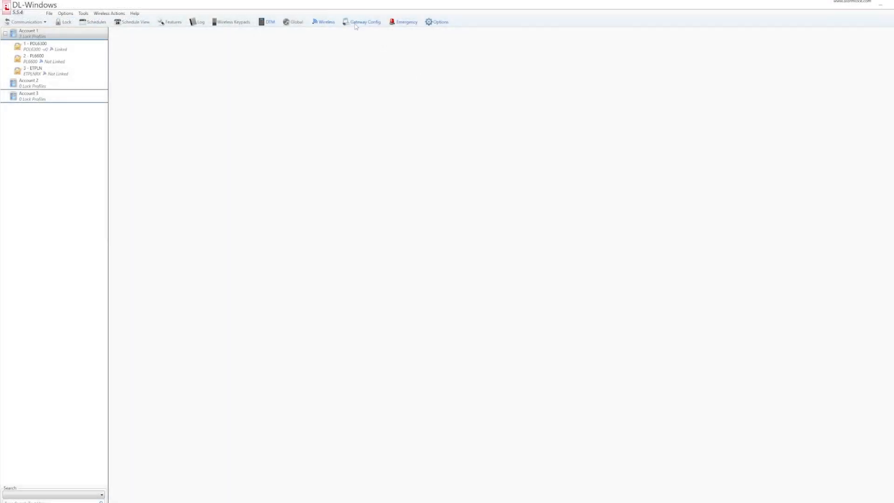
- Reopen Gateway Configuration, decline relocating, select New Gateway and open the Gateways menu
{"action": "left_click", "coordinate": [357, 23]}
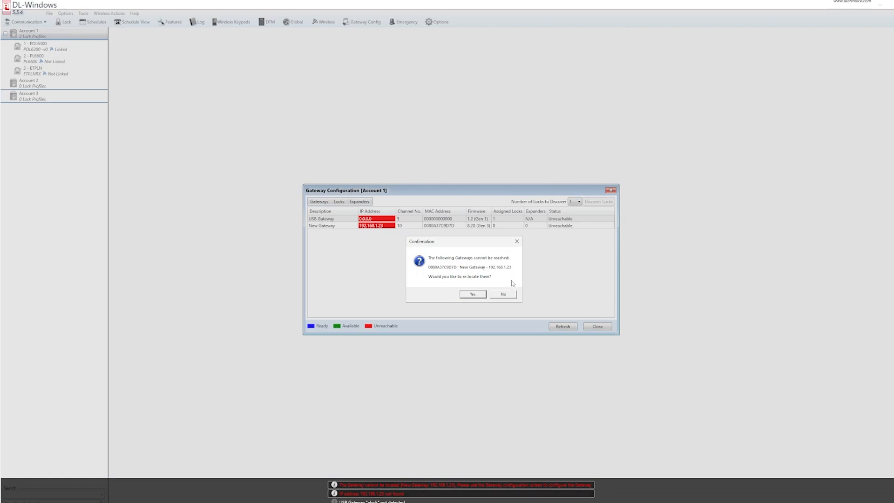
{"action": "left_click", "coordinate": [505, 295]}
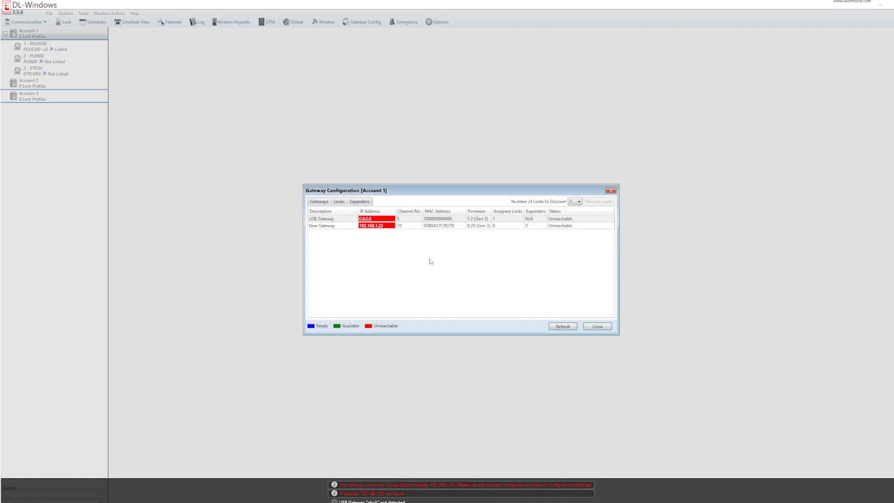
{"action": "left_click", "coordinate": [326, 225]}
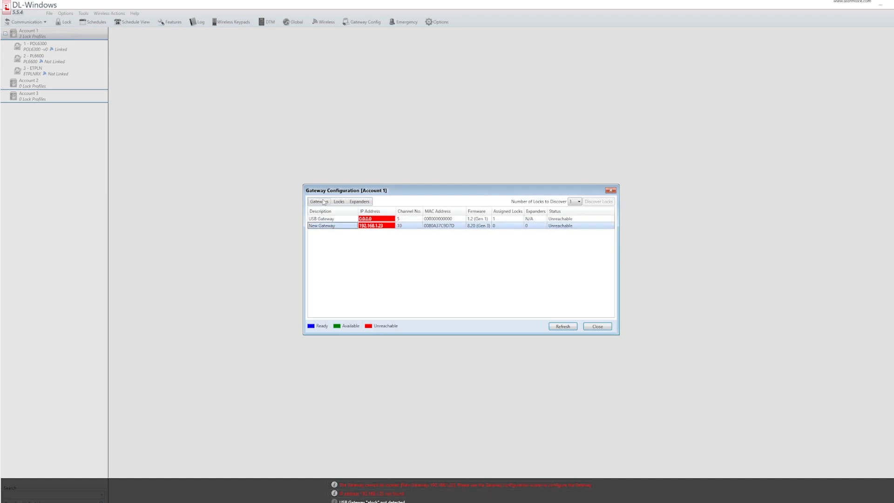
{"action": "left_click", "coordinate": [324, 202]}
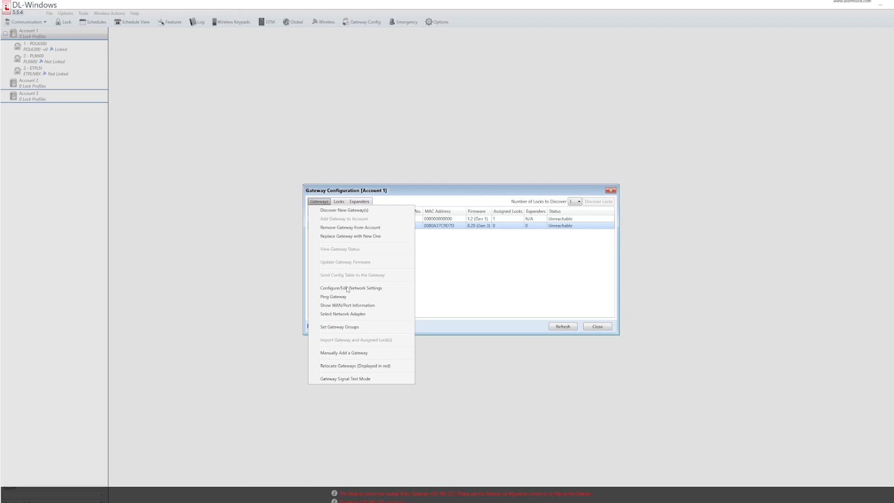
- Switch New Gateway's network settings to Wired Ethernet using a static IP address
{"action": "left_click", "coordinate": [348, 289]}
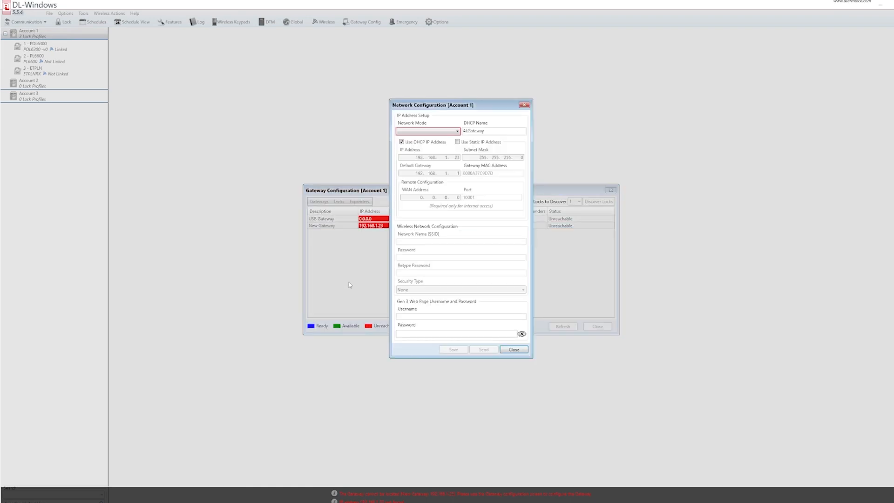
{"action": "left_click", "coordinate": [455, 131]}
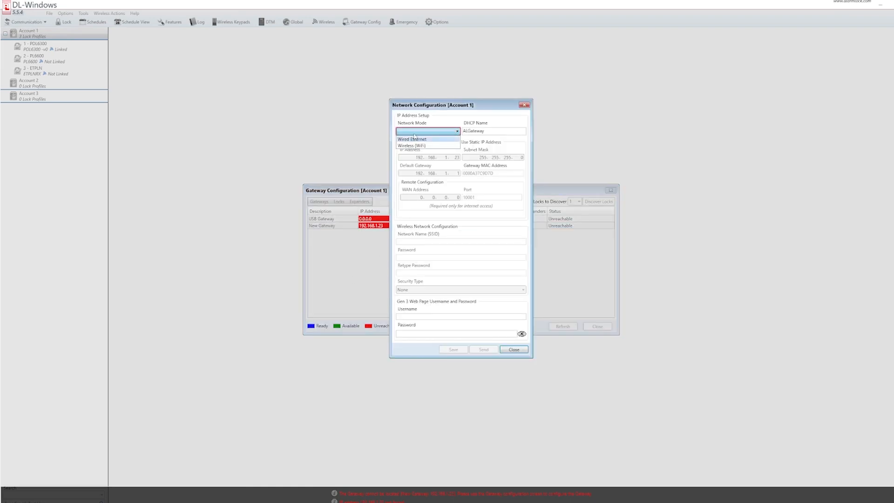
{"action": "left_click", "coordinate": [414, 139]}
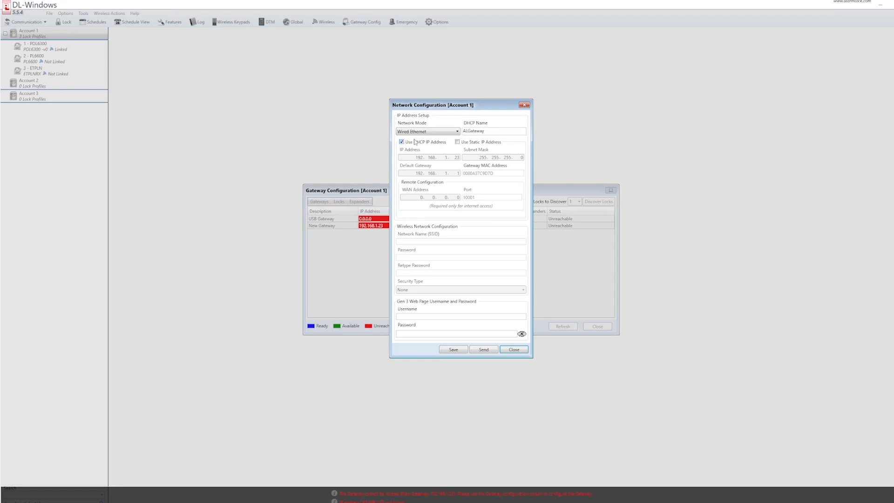
{"action": "left_click", "coordinate": [462, 142]}
{"action": "left_click", "coordinate": [489, 288]}
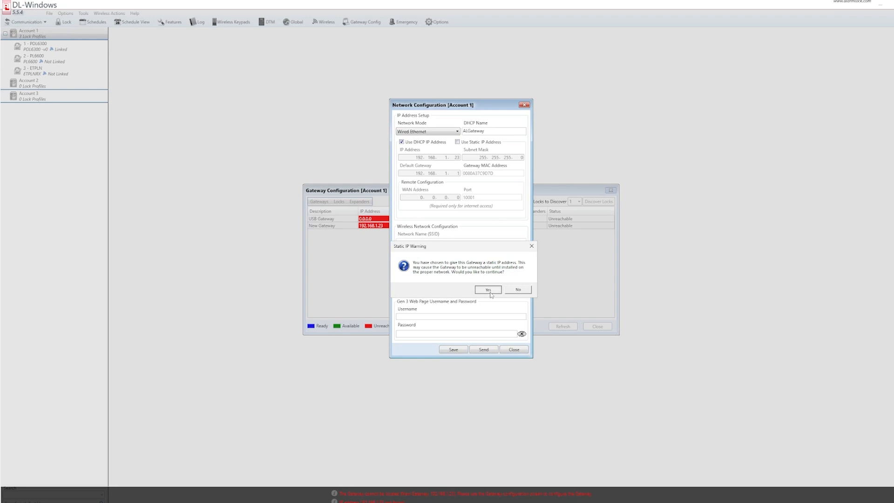
- Change the IP's last octet to 11 (192.168.1.11) and save to the database only
{"action": "left_click_drag", "start_coordinate": [453, 157], "coordinate": [461, 158]}
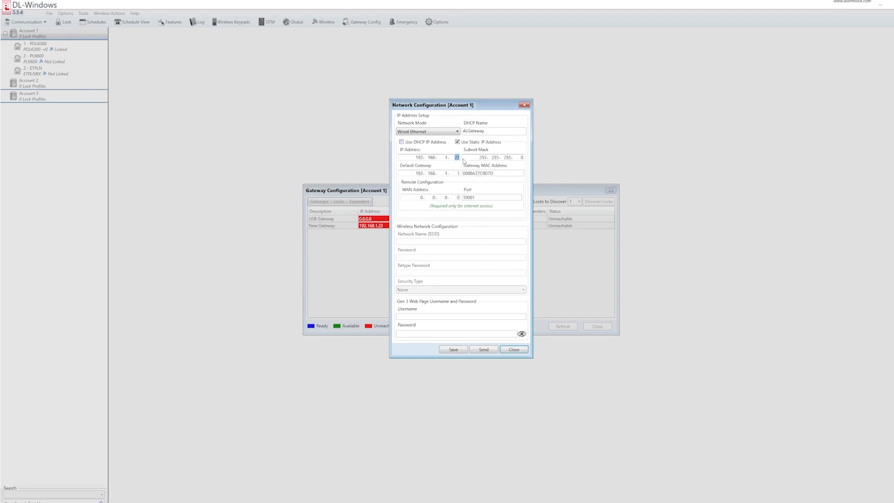
{"action": "type", "text": "11"}
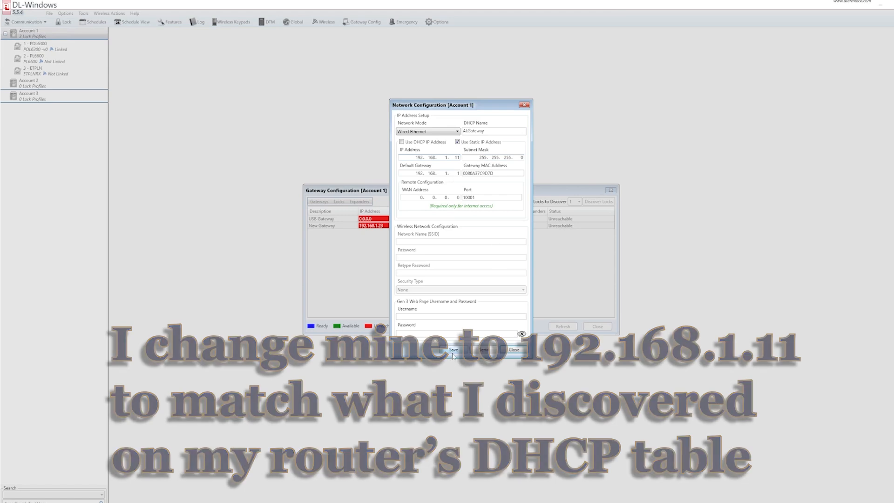
{"action": "left_click", "coordinate": [452, 350]}
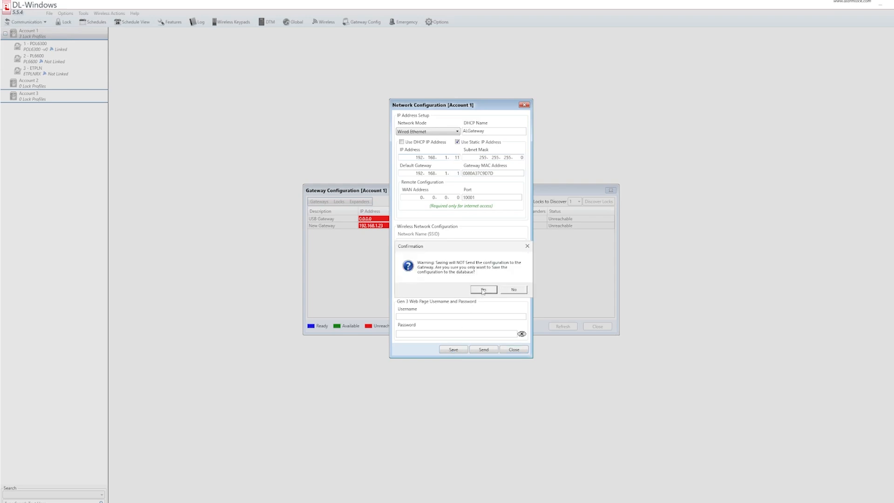
{"action": "left_click", "coordinate": [482, 290]}
- Dismiss the save message, refresh the gateway statuses, and close Gateway Configuration
{"action": "left_click", "coordinate": [510, 289]}
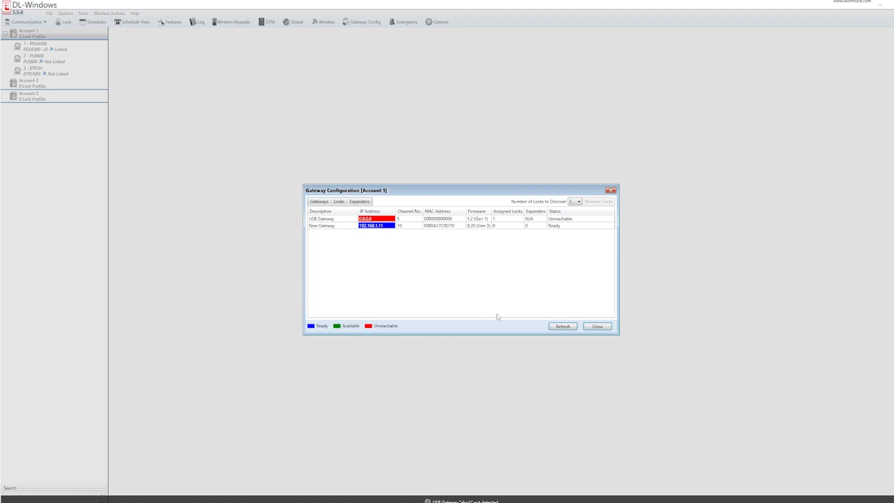
{"action": "left_click", "coordinate": [555, 327]}
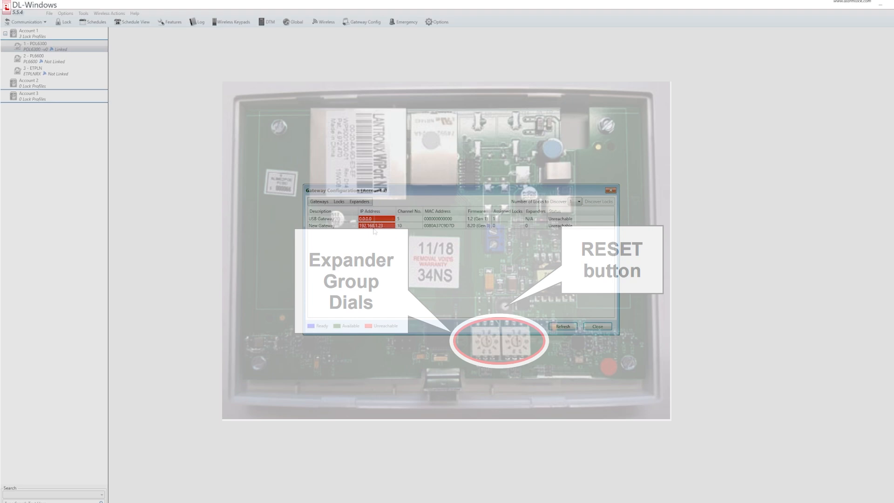
{"action": "left_click", "coordinate": [611, 191]}
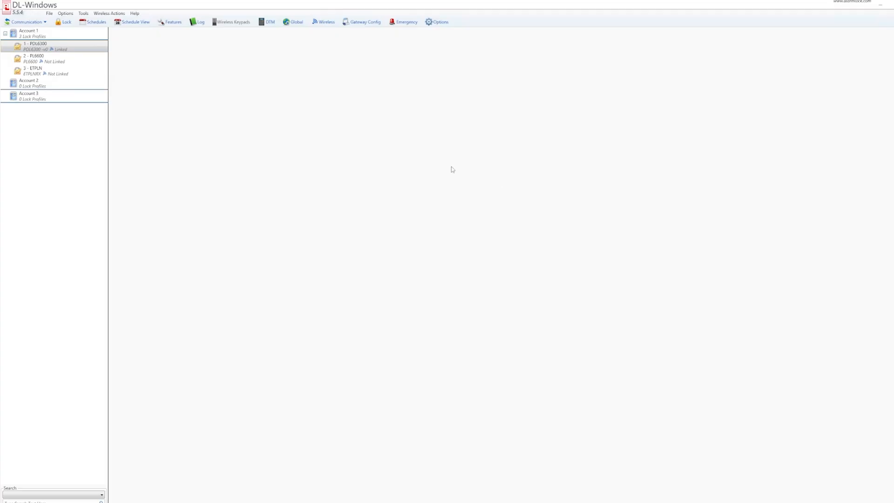
- Unlink lock profile 1 - PDL6300 from USB Gateway and reopen Gateway Configuration
{"action": "right_click", "coordinate": [43, 47]}
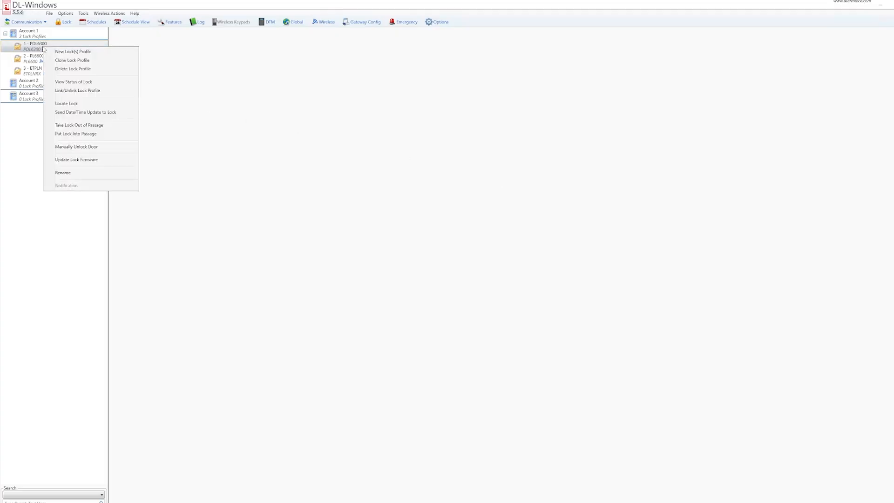
{"action": "left_click", "coordinate": [98, 92]}
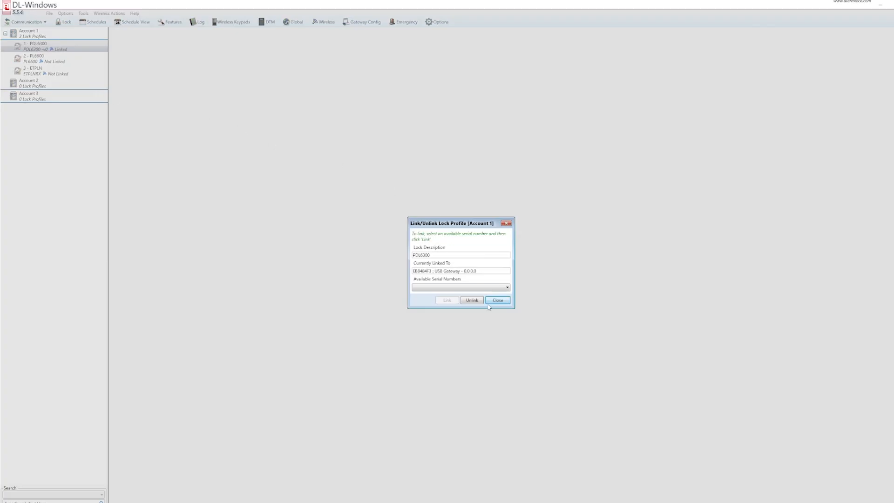
{"action": "left_click", "coordinate": [471, 300]}
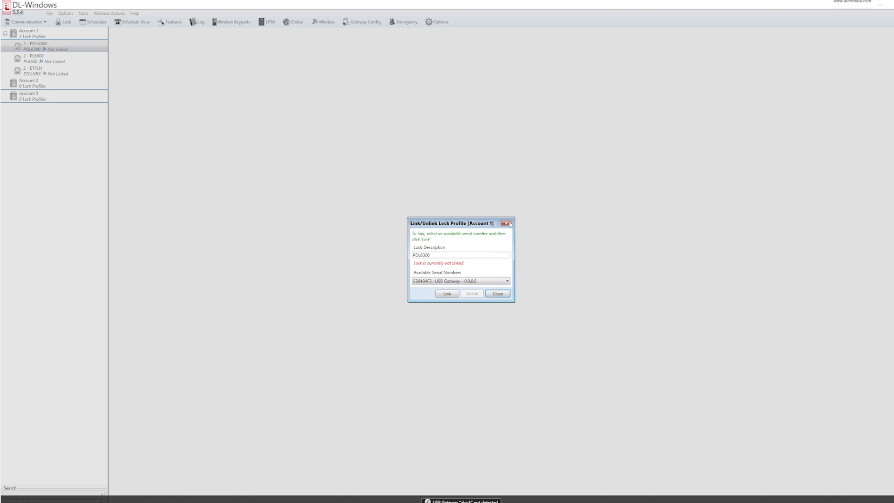
{"action": "left_click", "coordinate": [507, 222]}
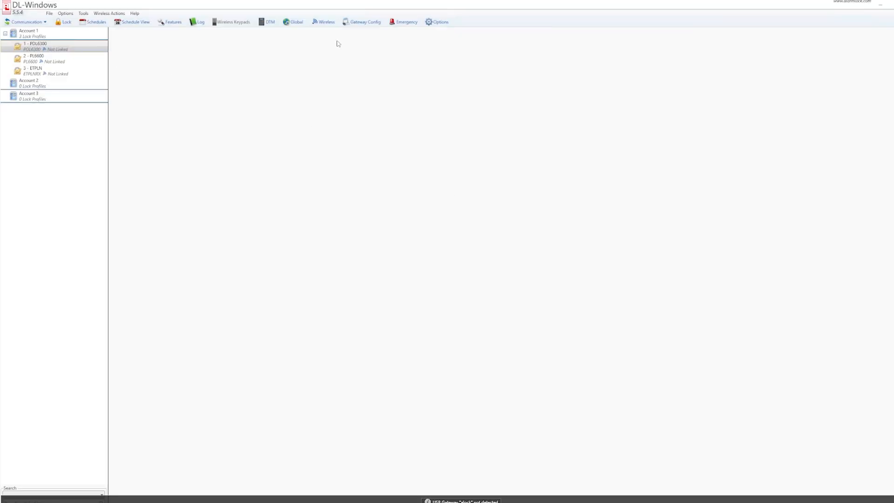
{"action": "left_click", "coordinate": [355, 23]}
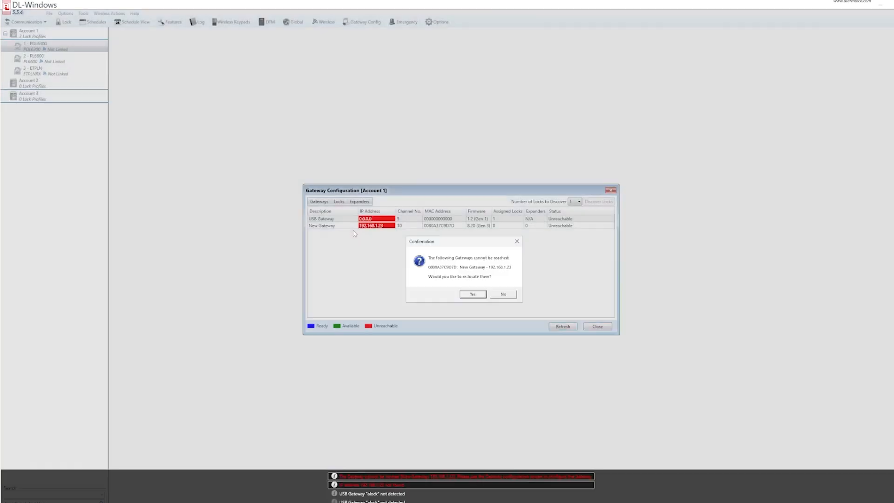
- Re-locate New Gateway until it reads Ready at 192.168.1.11, then press Win+X
{"action": "left_click", "coordinate": [511, 293]}
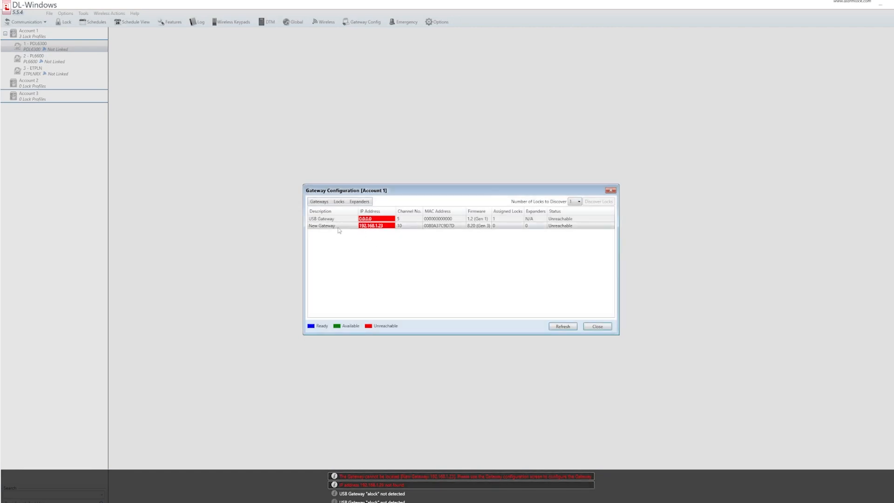
{"action": "left_click", "coordinate": [325, 201]}
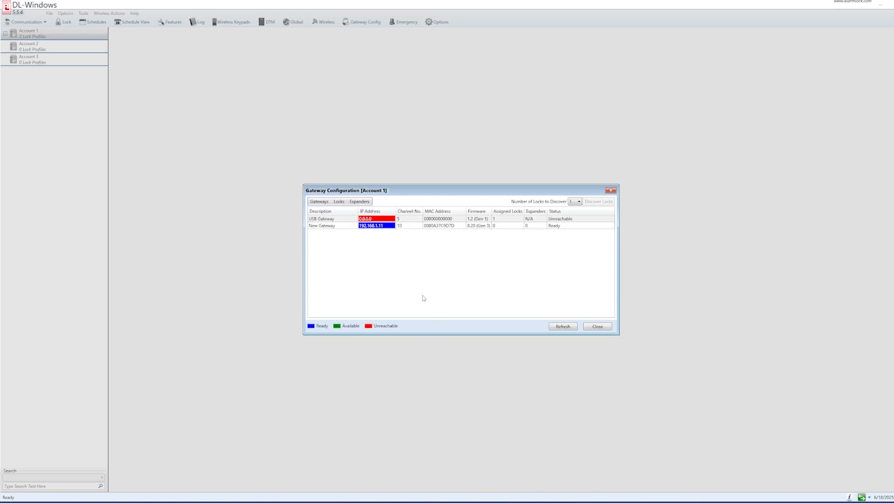
{"action": "key", "text": "super+x"}
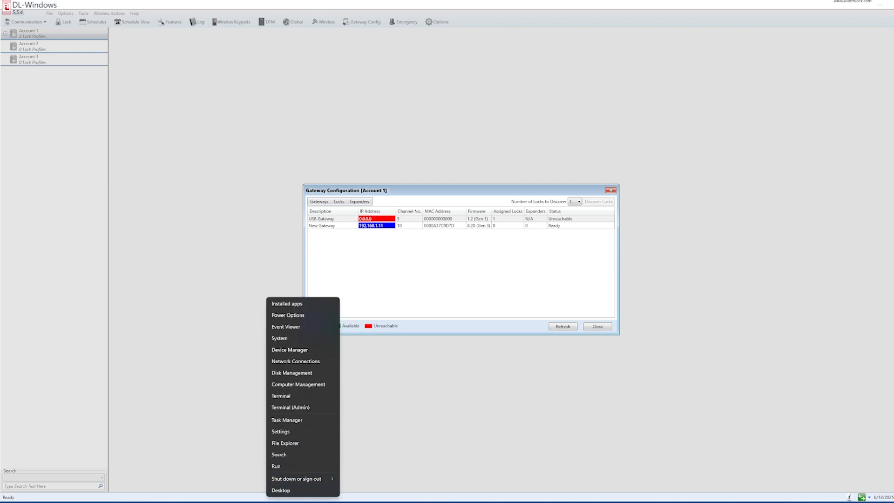
- Open Device Manager, expand Universal Serial Bus controllers and select USBXpress Device
{"action": "left_click", "coordinate": [302, 350]}
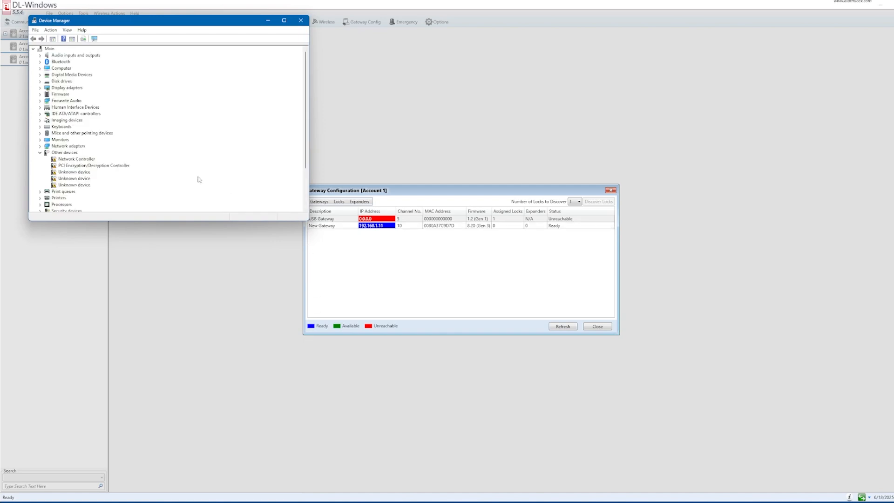
{"action": "scroll", "coordinate": [150, 134], "scroll_direction": "down", "scroll_amount": 3}
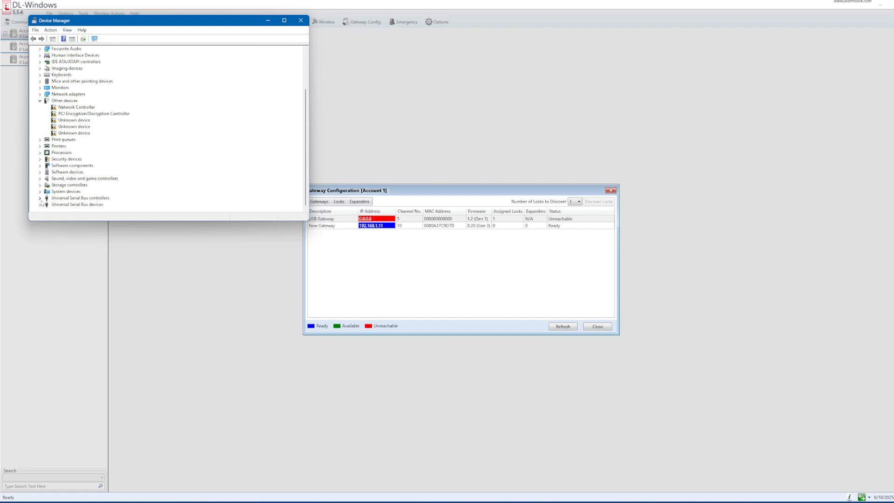
{"action": "left_click", "coordinate": [42, 199]}
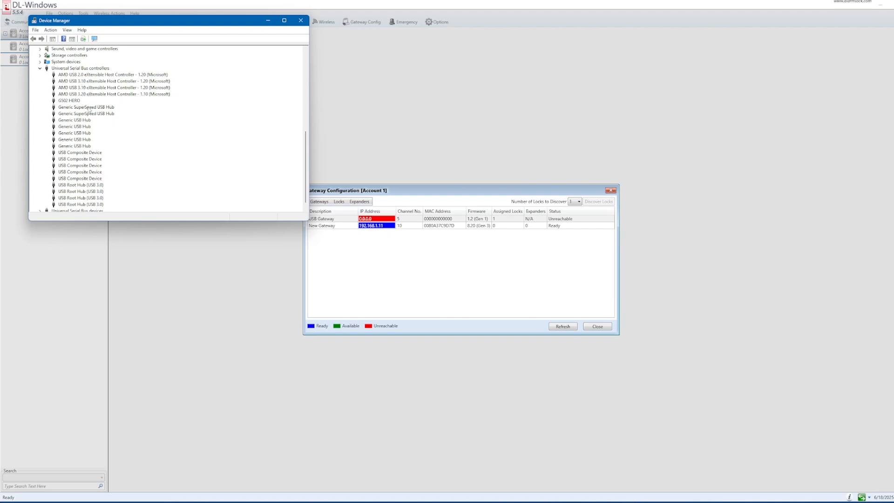
{"action": "scroll", "coordinate": [89, 112], "scroll_direction": "down", "scroll_amount": 1}
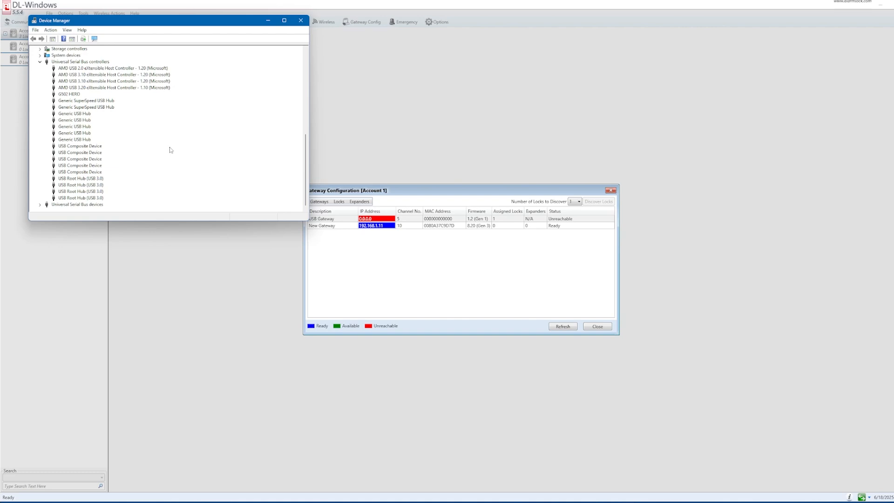
{"action": "scroll", "coordinate": [171, 149], "scroll_direction": "down", "scroll_amount": 10}
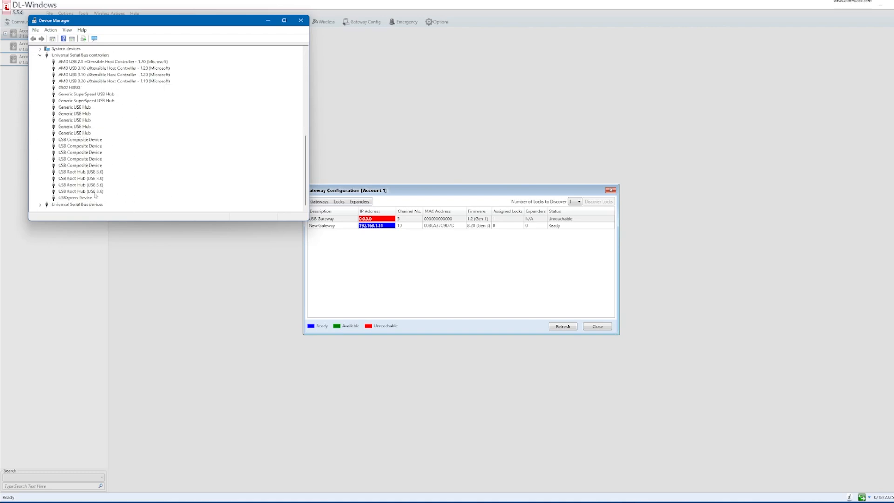
{"action": "left_click", "coordinate": [75, 199]}
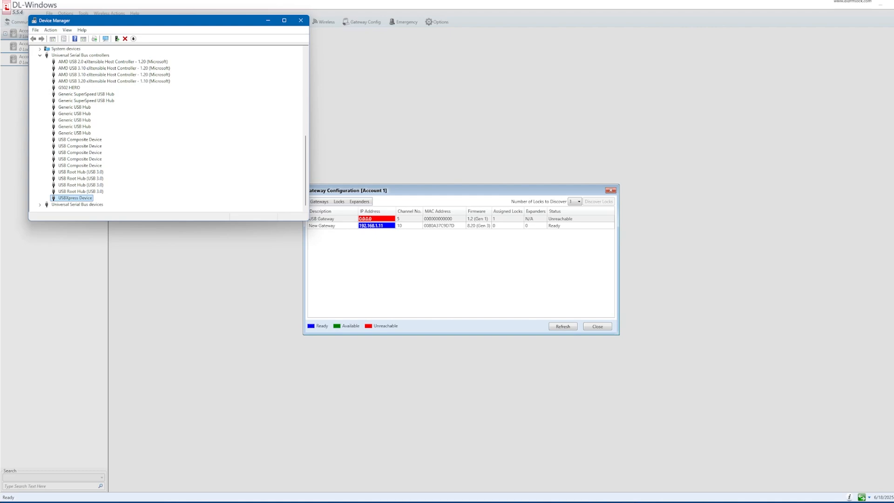
- Uninstall USBXpress Device from its Properties Driver tab, also removing driver version 6.7.2.0
{"action": "right_click", "coordinate": [89, 200]}
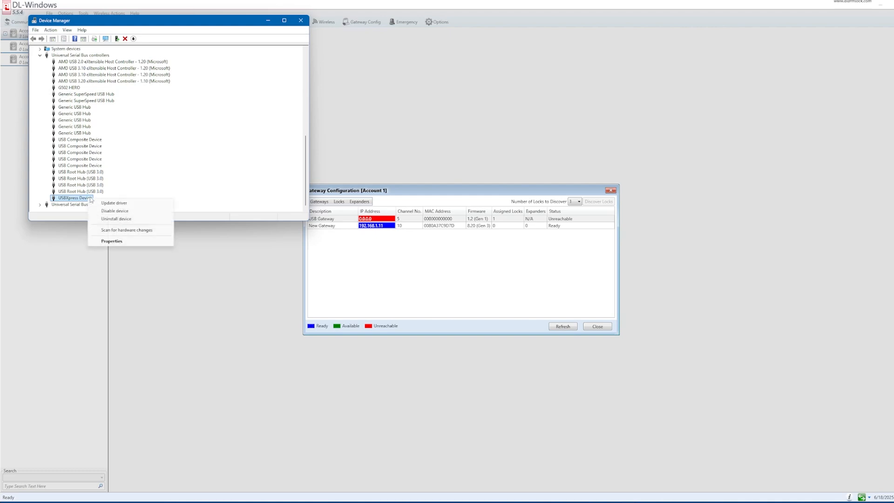
{"action": "left_click", "coordinate": [117, 242]}
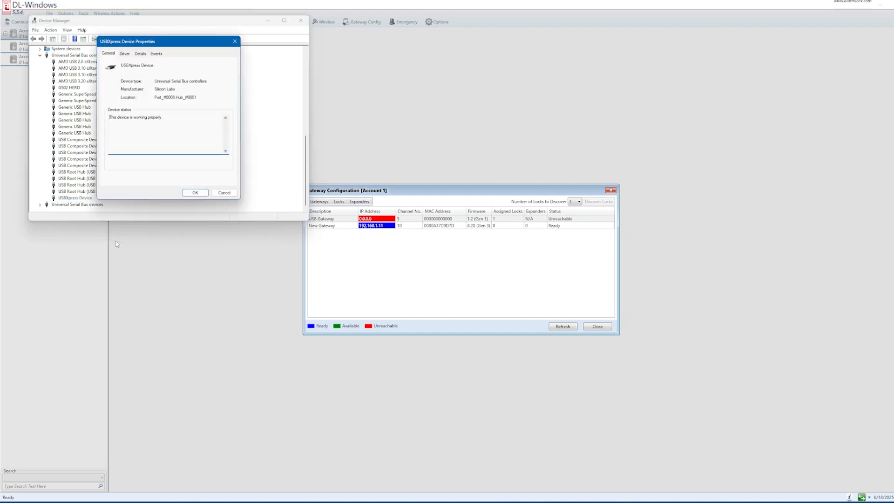
{"action": "left_click", "coordinate": [125, 54]}
{"action": "left_click_drag", "start_coordinate": [168, 99], "coordinate": [148, 98]}
{"action": "left_click", "coordinate": [181, 100]}
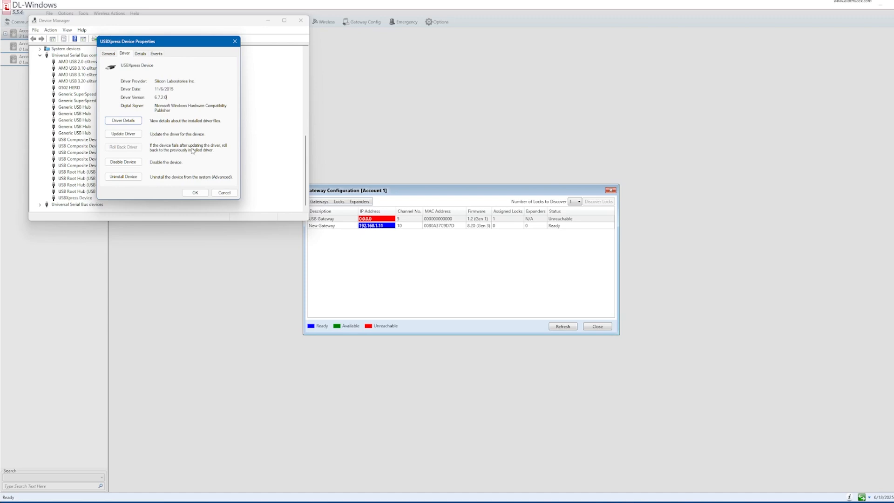
{"action": "left_click", "coordinate": [127, 180]}
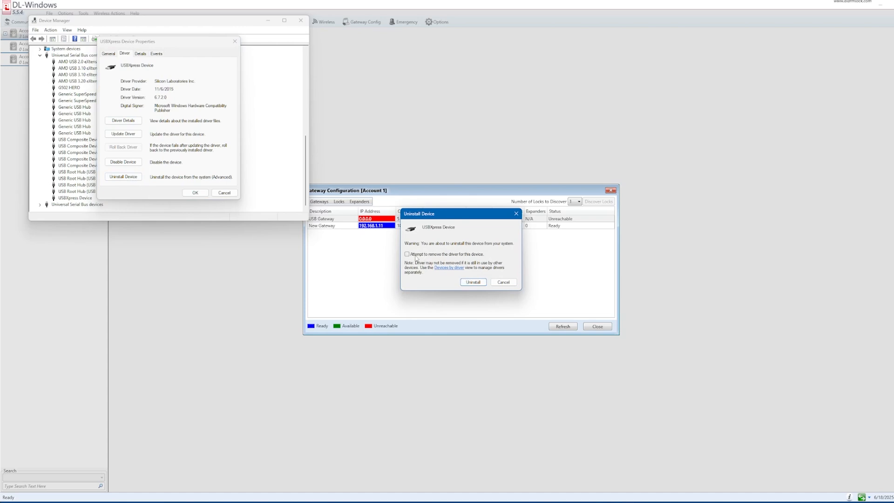
{"action": "left_click", "coordinate": [407, 254]}
{"action": "left_click", "coordinate": [473, 282]}
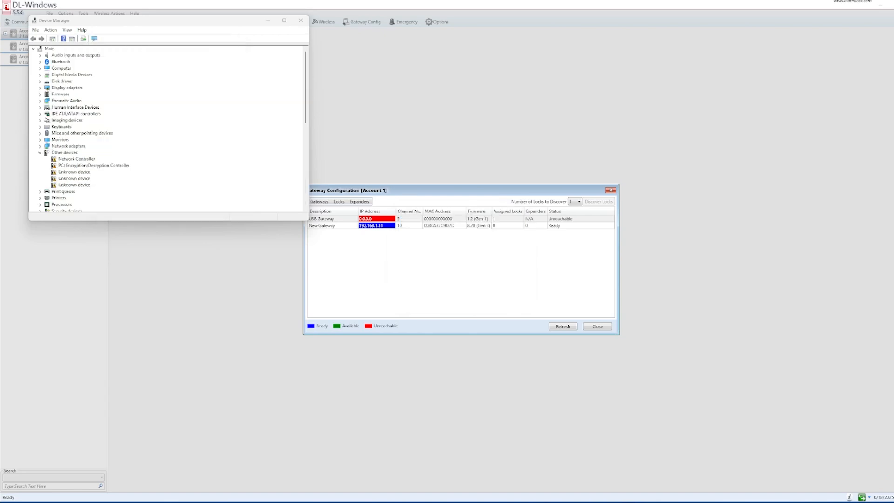
- Drag the File Explorer window with the DL-Windows v5.5.4-20230626 folder beside Device Manager
{"action": "left_click_drag", "start_coordinate": [0, 89], "coordinate": [574, 93]}
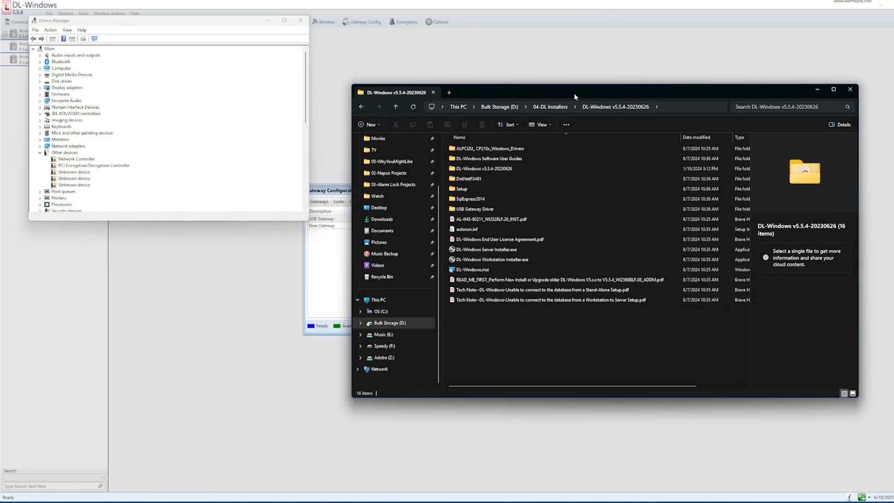
- Run USBXpressInstaller_x64.exe from USB Gateway Driver as administrator and finish the installation
{"action": "left_click", "coordinate": [479, 211]}
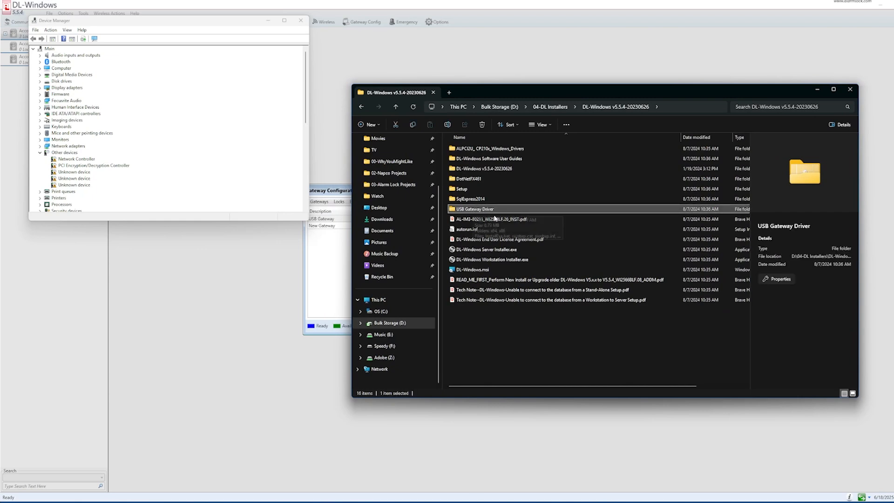
{"action": "double_click", "coordinate": [487, 210]}
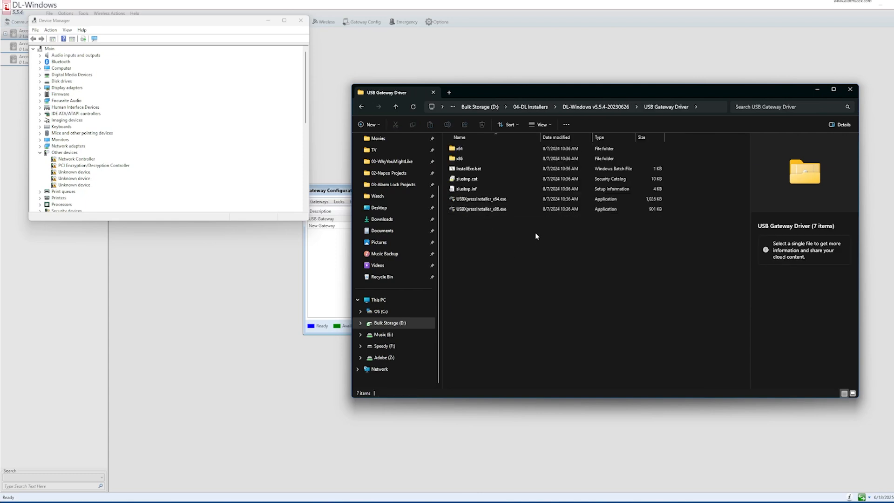
{"action": "left_click", "coordinate": [487, 200]}
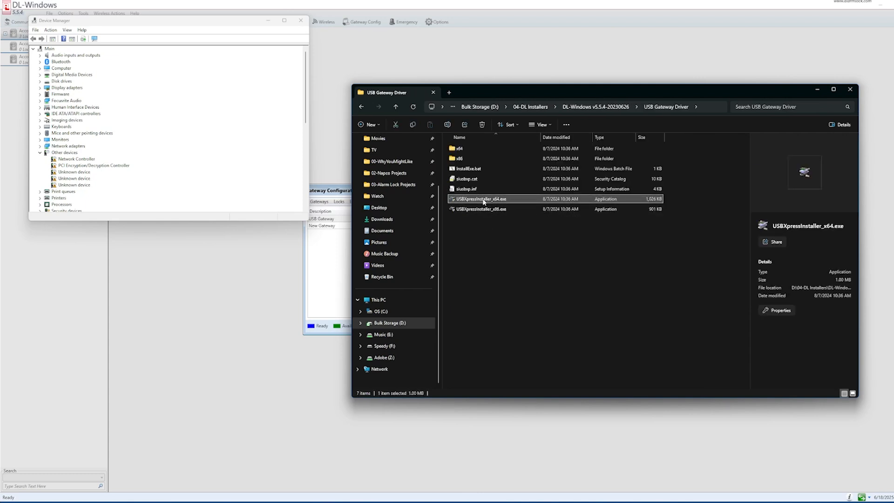
{"action": "right_click", "coordinate": [483, 202]}
{"action": "left_click", "coordinate": [510, 212]}
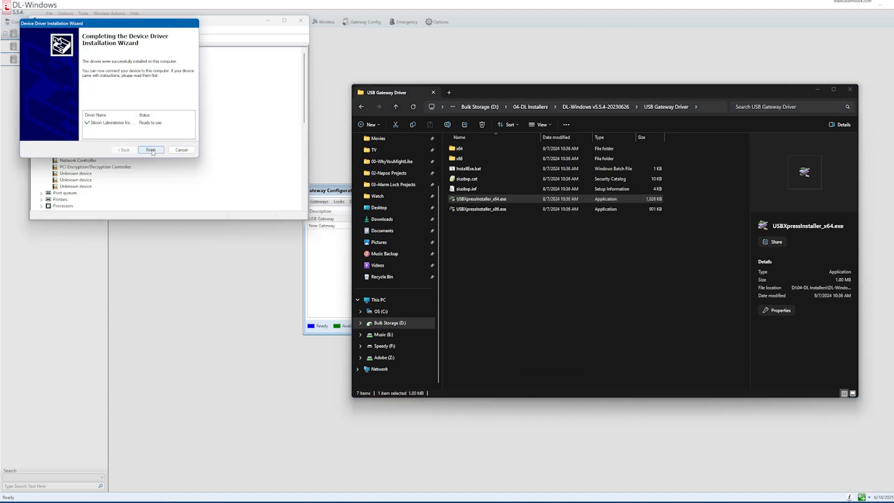
{"action": "left_click", "coordinate": [151, 150]}
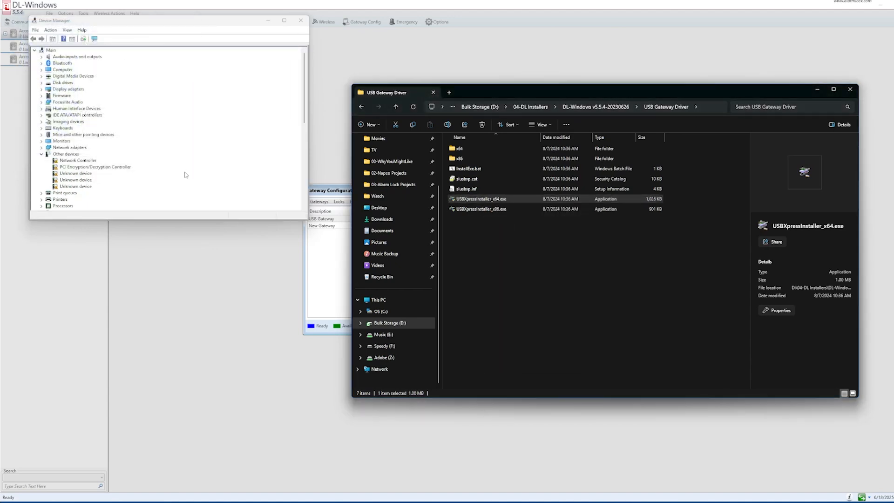
- Close Explorer, confirm USBXpress Device is listed again, and refresh DL-Windows' gateway statuses
{"action": "left_click", "coordinate": [850, 89]}
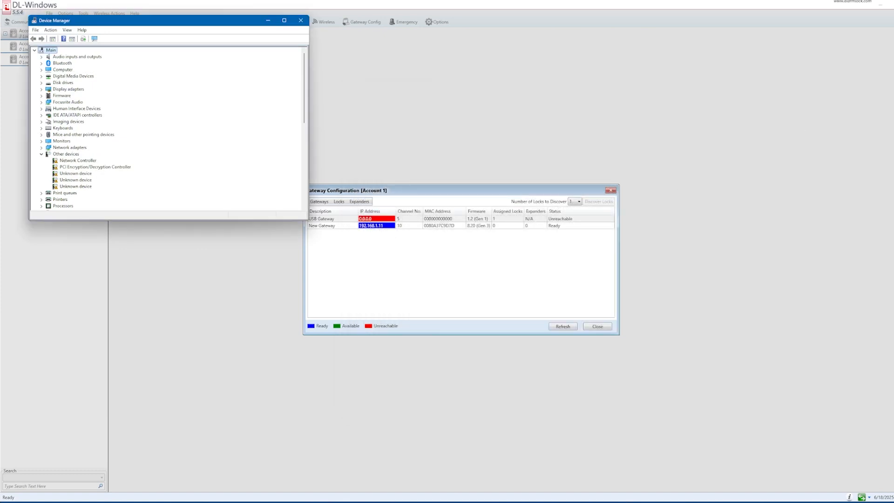
{"action": "scroll", "coordinate": [103, 143], "scroll_direction": "down", "scroll_amount": 10}
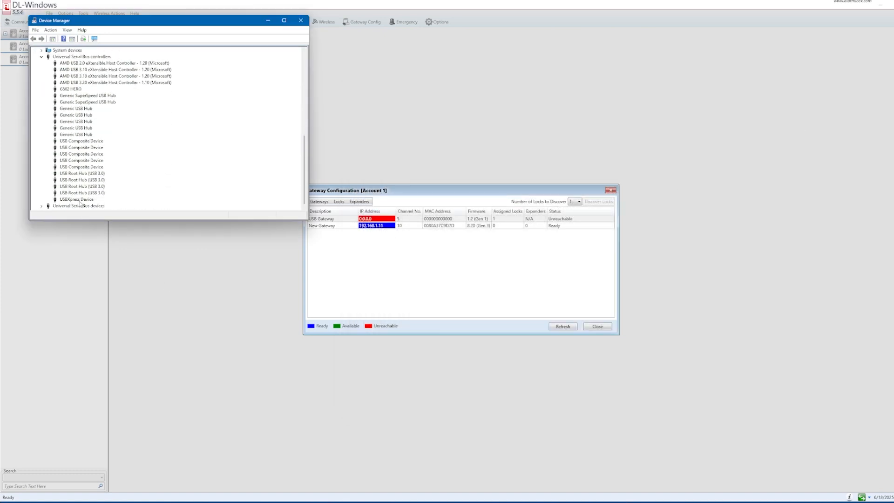
{"action": "left_click", "coordinate": [86, 200]}
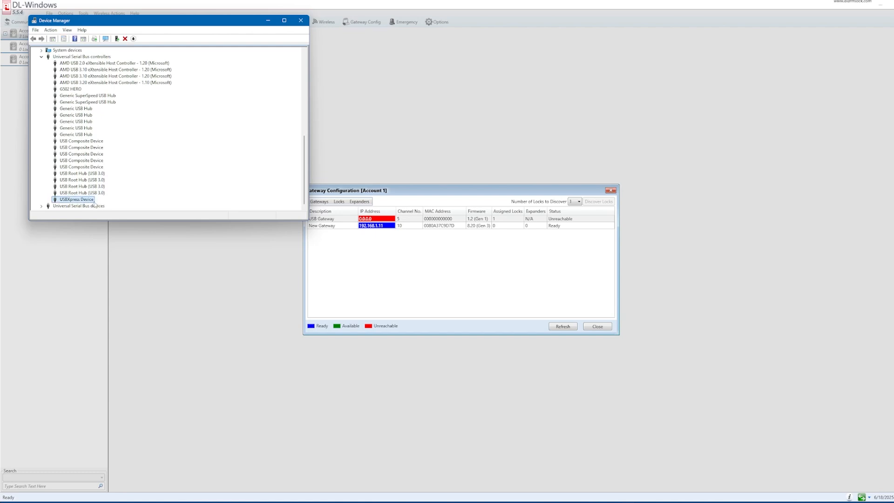
{"action": "left_click", "coordinate": [498, 196]}
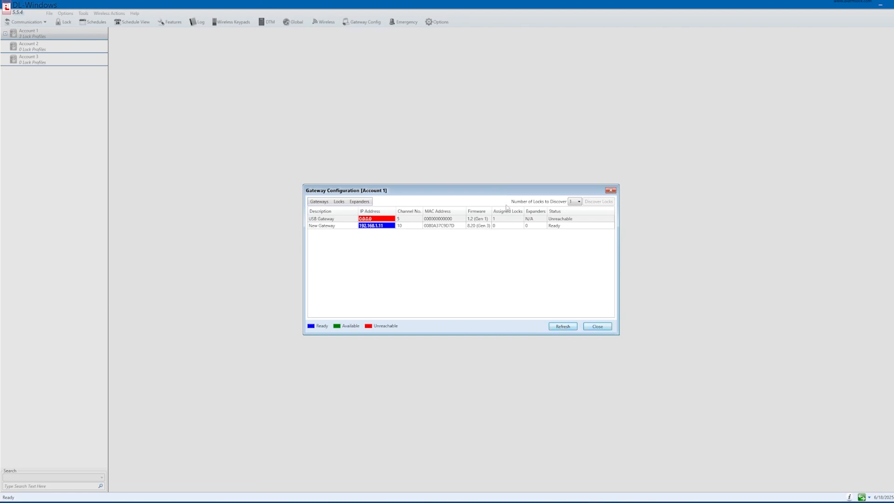
{"action": "left_click", "coordinate": [564, 326]}
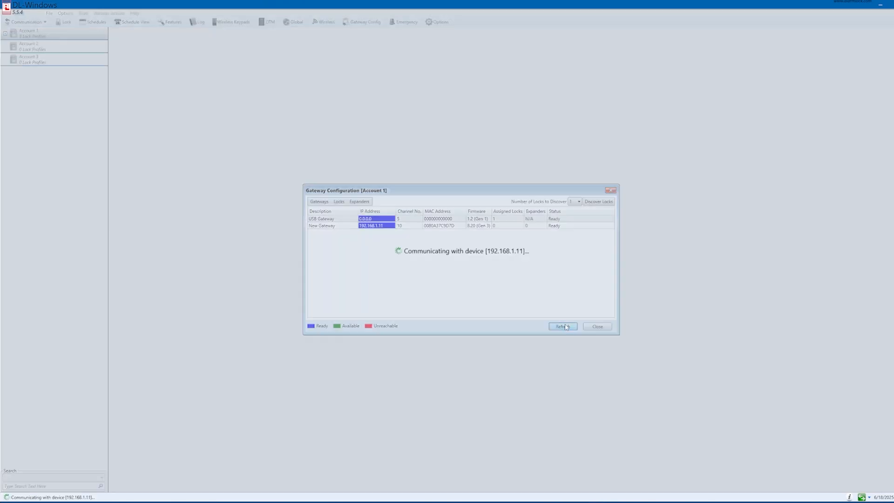